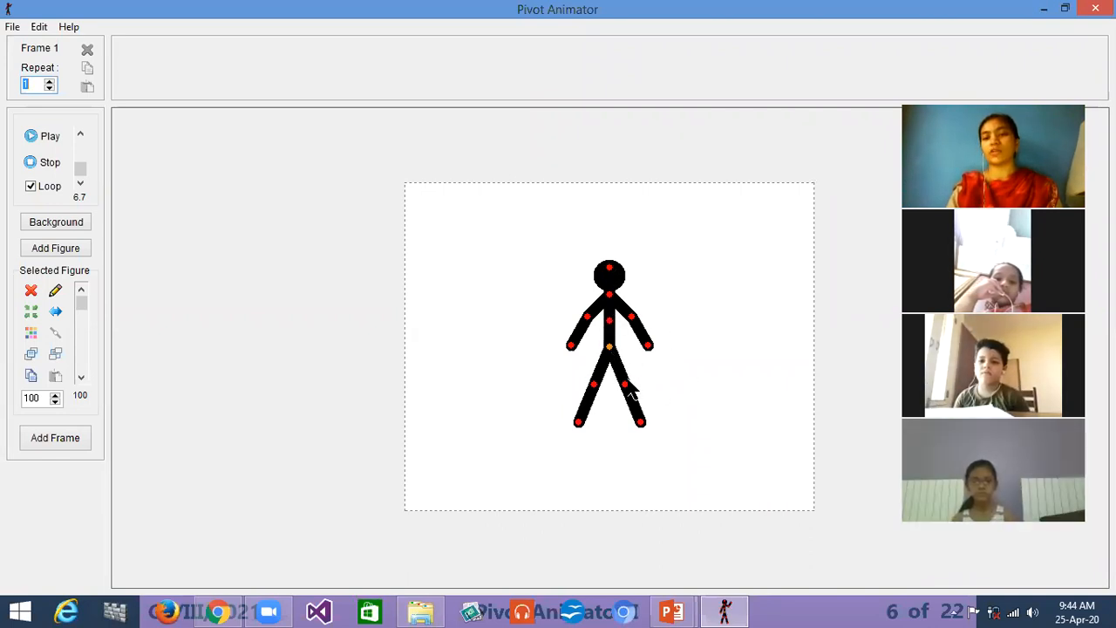
Step: Record frame 1 with the figure in the canvas's upper-left area, and frame 2 with it shifted slightly right and its right-hand forearm raised
{"action": "left_click_drag", "start_coordinate": [613, 358], "coordinate": [482, 312]}
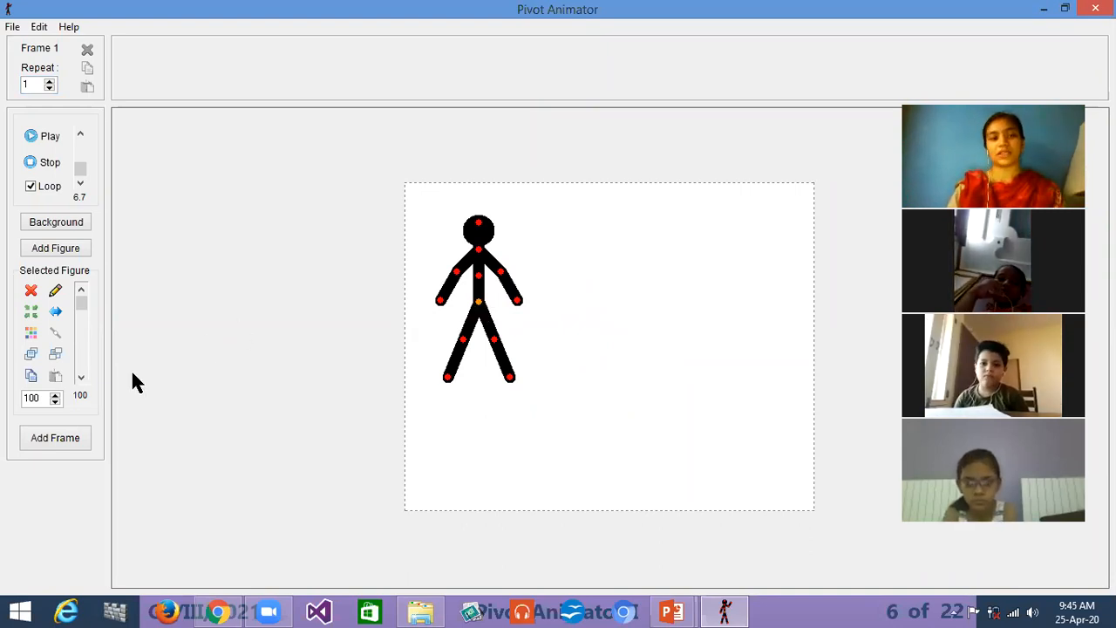
{"action": "left_click", "coordinate": [51, 440]}
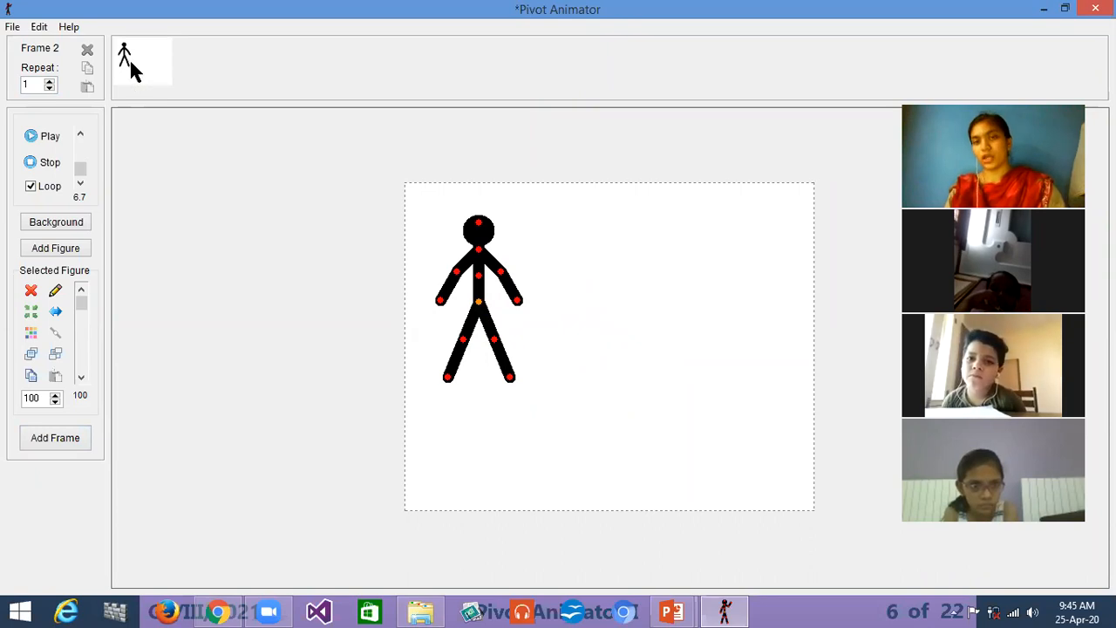
{"action": "left_click_drag", "start_coordinate": [482, 307], "coordinate": [511, 312]}
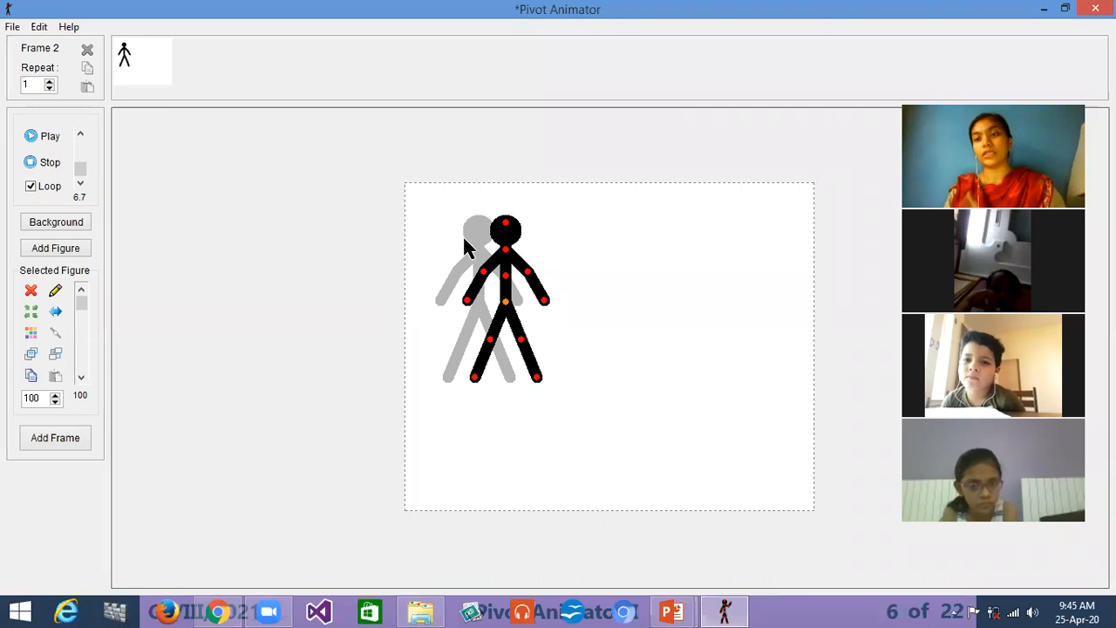
{"action": "left_click_drag", "start_coordinate": [548, 306], "coordinate": [546, 260]}
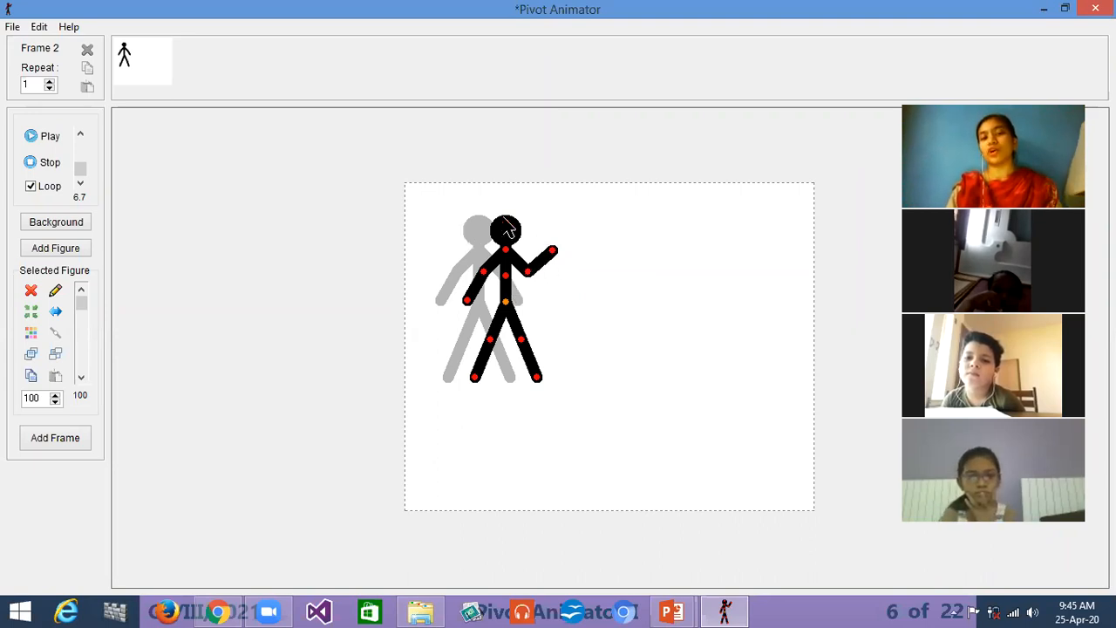
{"action": "mouse_move", "coordinate": [527, 229]}
{"action": "left_mouse_down"}
{"action": "mouse_move", "coordinate": [491, 243]}
{"action": "mouse_move", "coordinate": [512, 234]}
{"action": "left_mouse_up"}
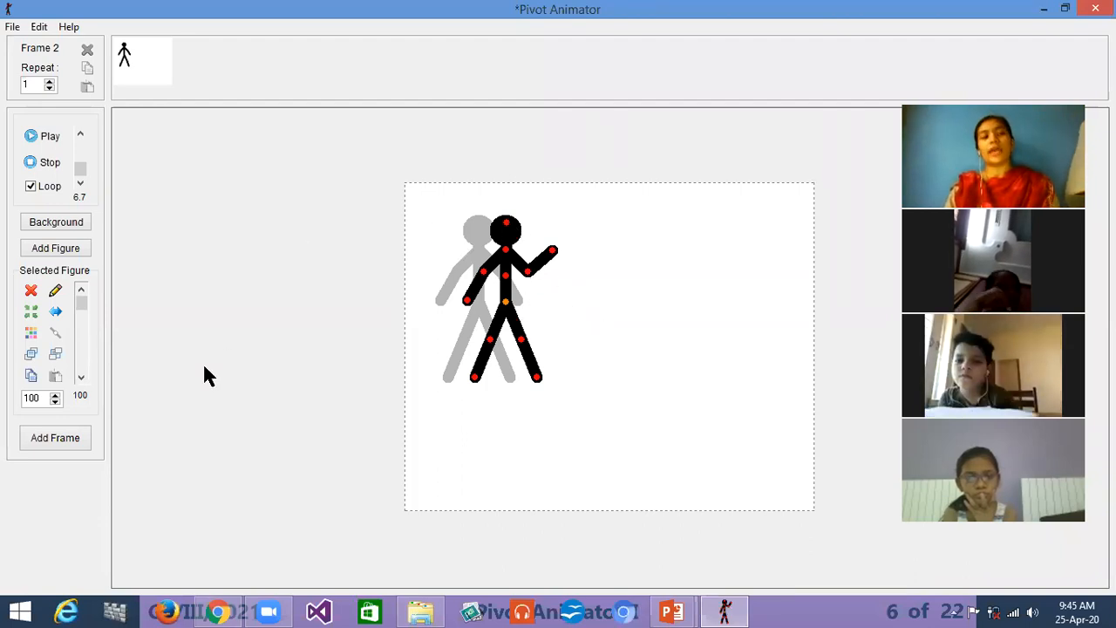
{"action": "left_click", "coordinate": [36, 435]}
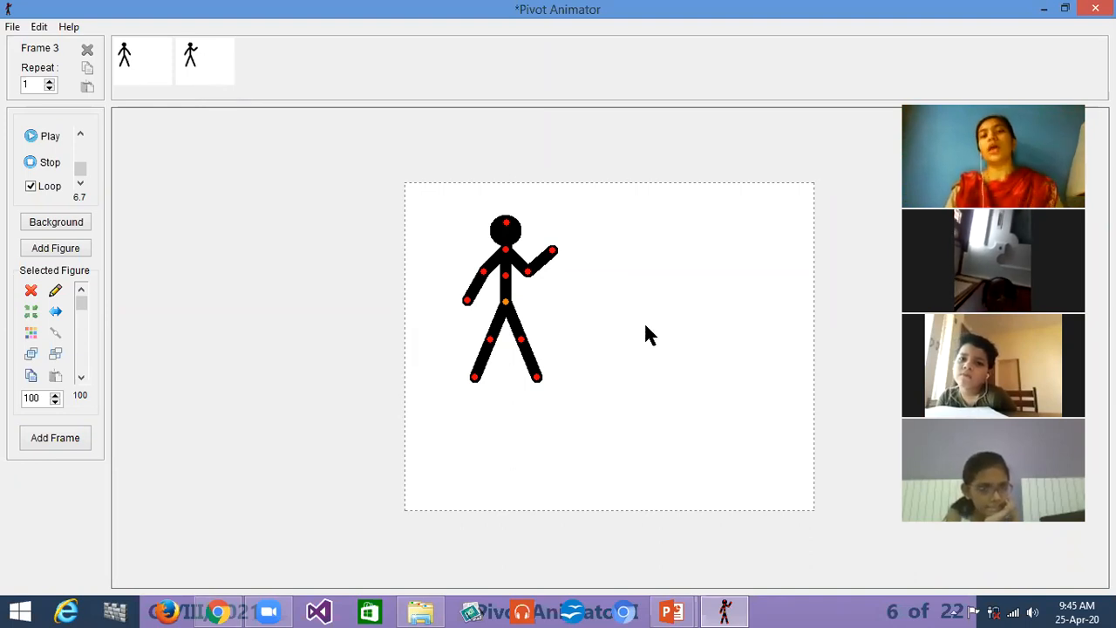
Step: Add frame 3 with the figure farther right and its left-hand forearm raised, and frame 4 farther right with the right-hand lower leg bent up
{"action": "left_click_drag", "start_coordinate": [507, 301], "coordinate": [515, 246]}
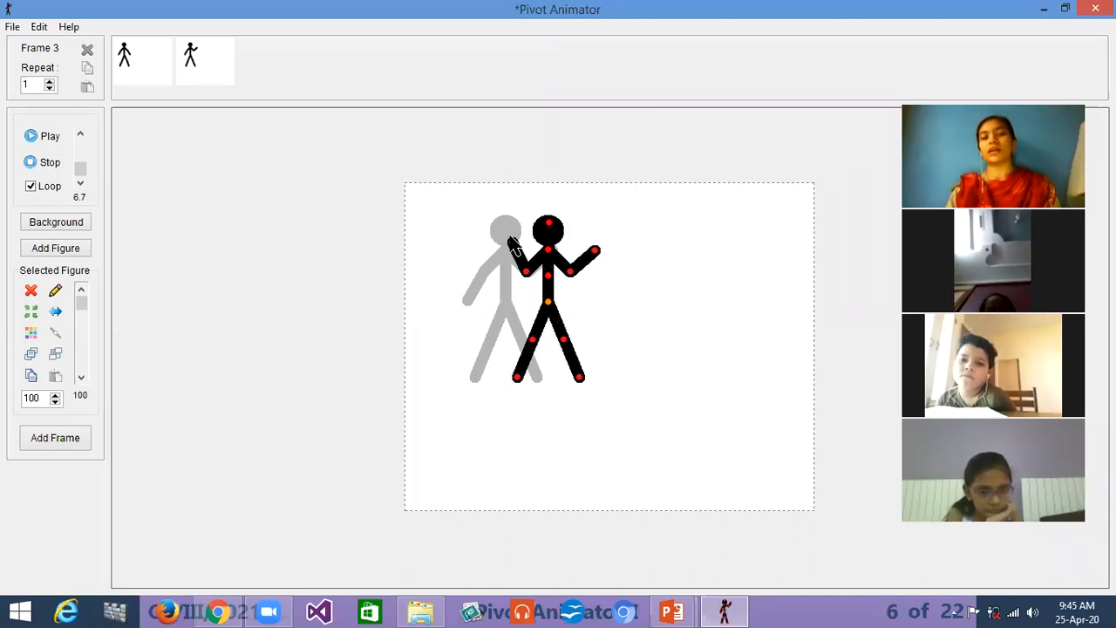
{"action": "left_click", "coordinate": [34, 437]}
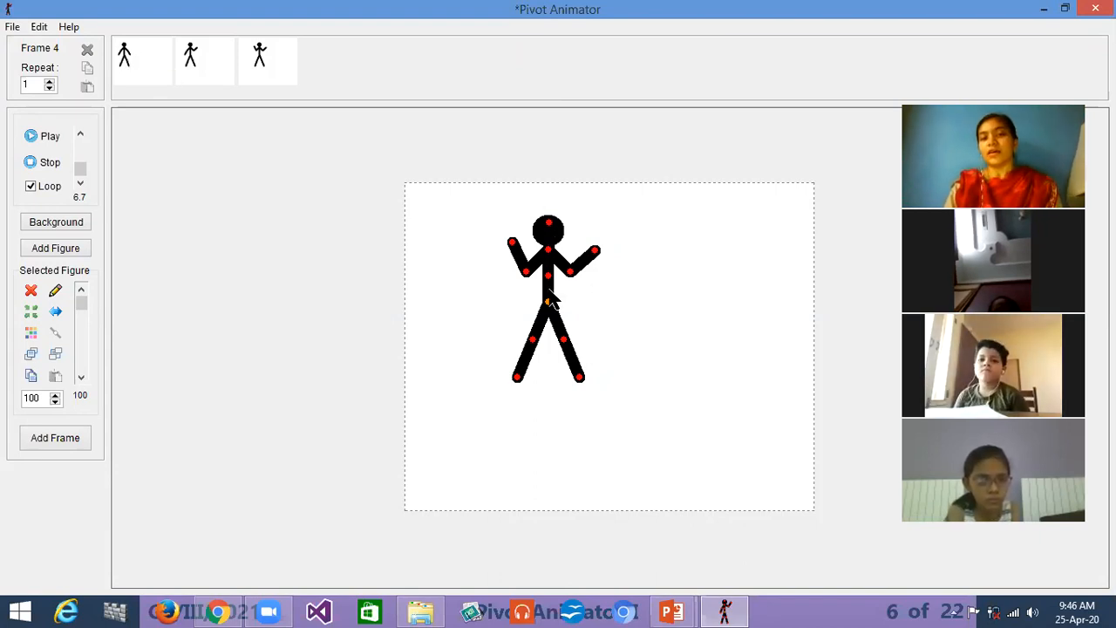
{"action": "left_click_drag", "start_coordinate": [550, 297], "coordinate": [613, 303]}
{"action": "left_click_drag", "start_coordinate": [639, 374], "coordinate": [639, 318]}
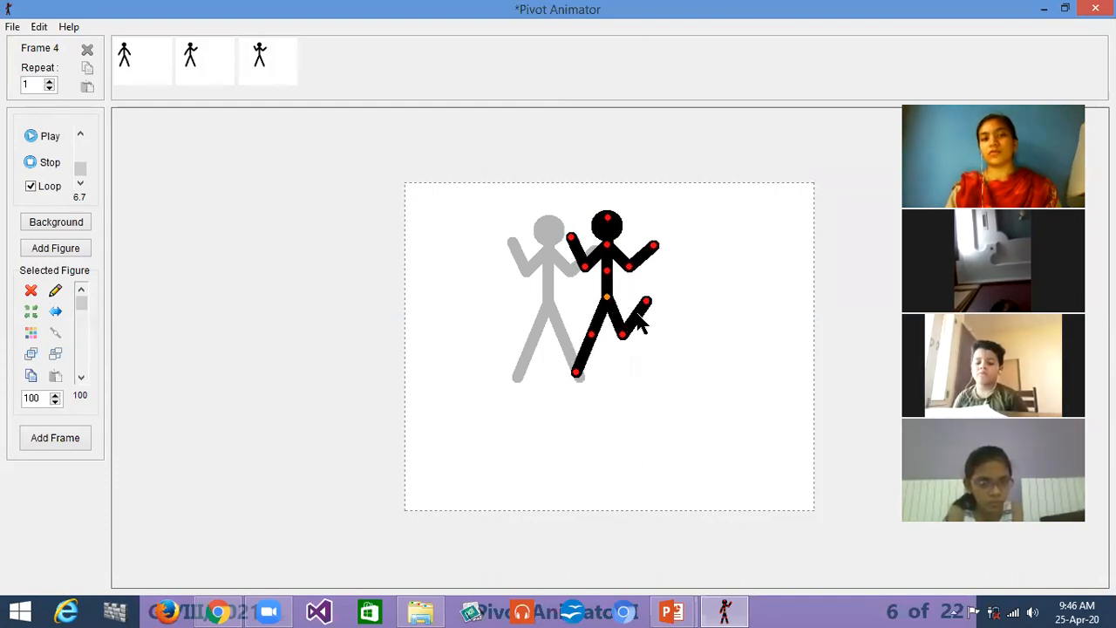
{"action": "left_click", "coordinate": [50, 436]}
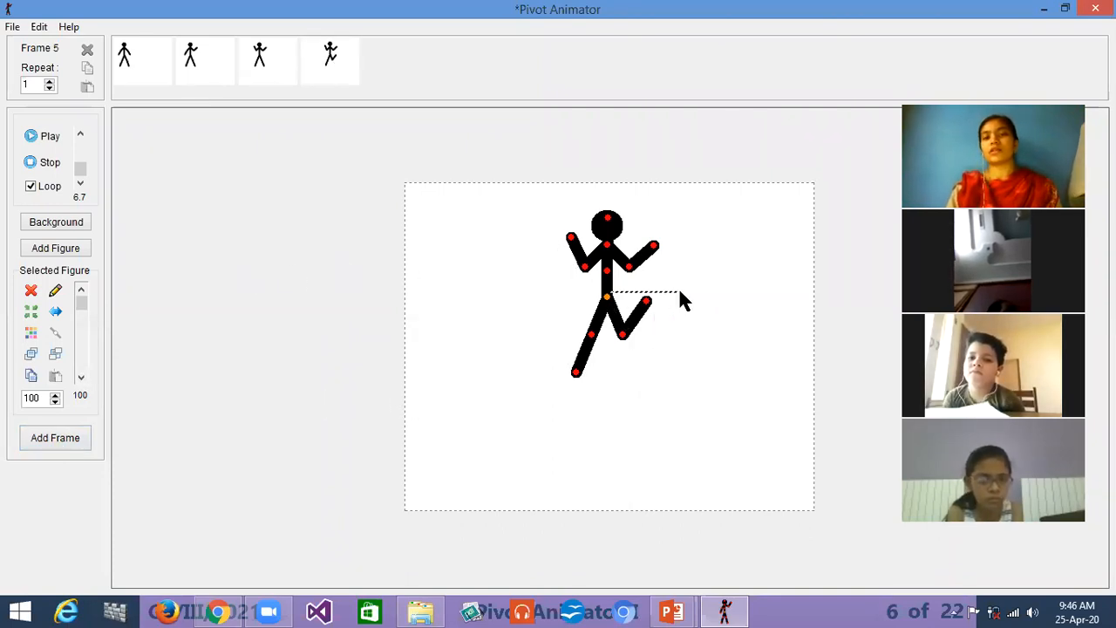
Step: Move the figure farther right, bend its left-hand lower leg up, and add the pose as frame 5
{"action": "left_click_drag", "start_coordinate": [602, 301], "coordinate": [648, 298]}
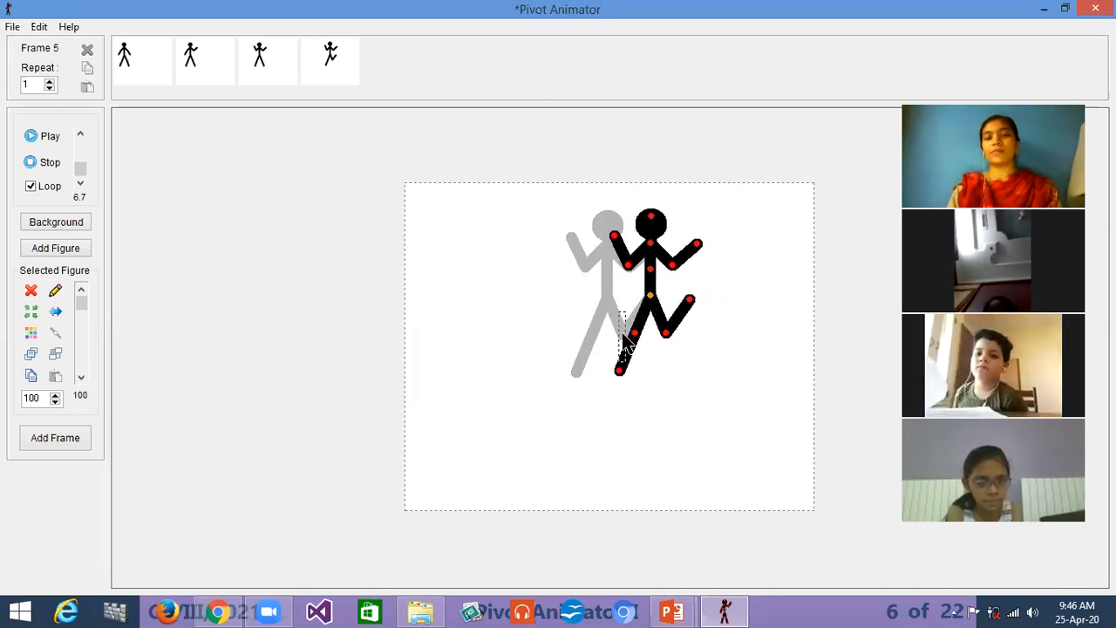
{"action": "left_click_drag", "start_coordinate": [618, 375], "coordinate": [660, 321]}
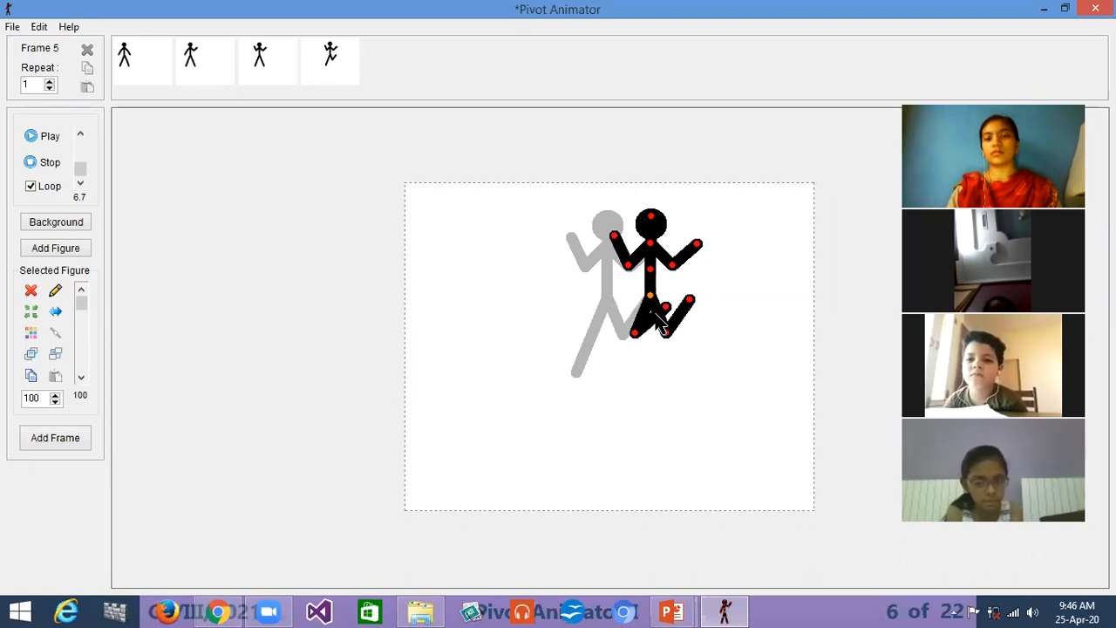
{"action": "left_click", "coordinate": [69, 437]}
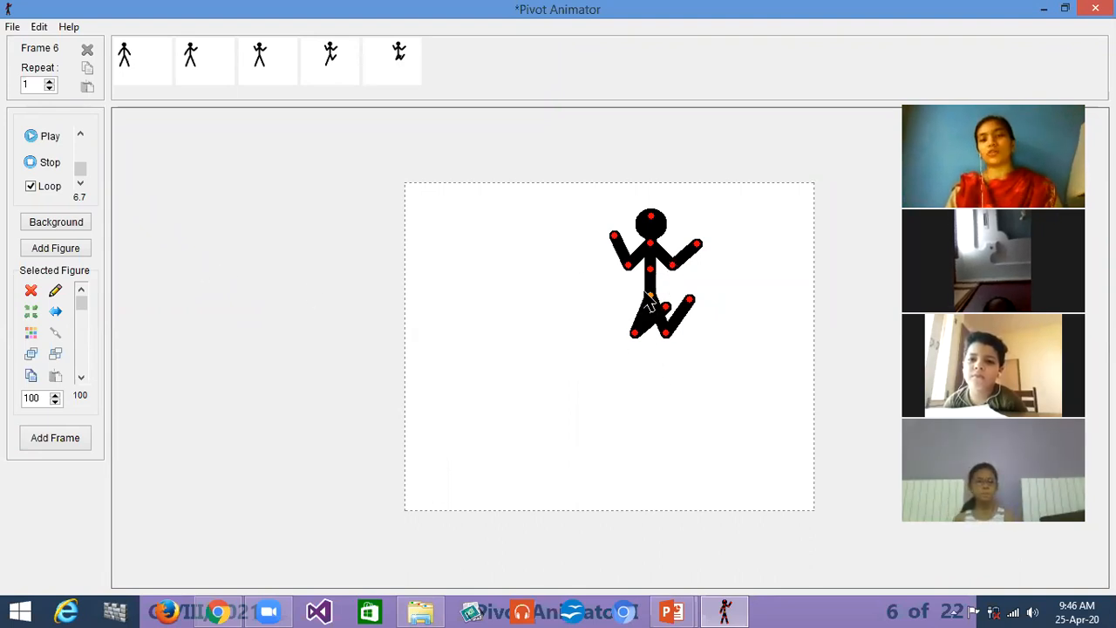
Step: Add frames 6 and 7, shifting the figure right each time and raising its right-hand arm in frame 6 and left-hand arm in frame 7
{"action": "left_click_drag", "start_coordinate": [649, 297], "coordinate": [723, 204]}
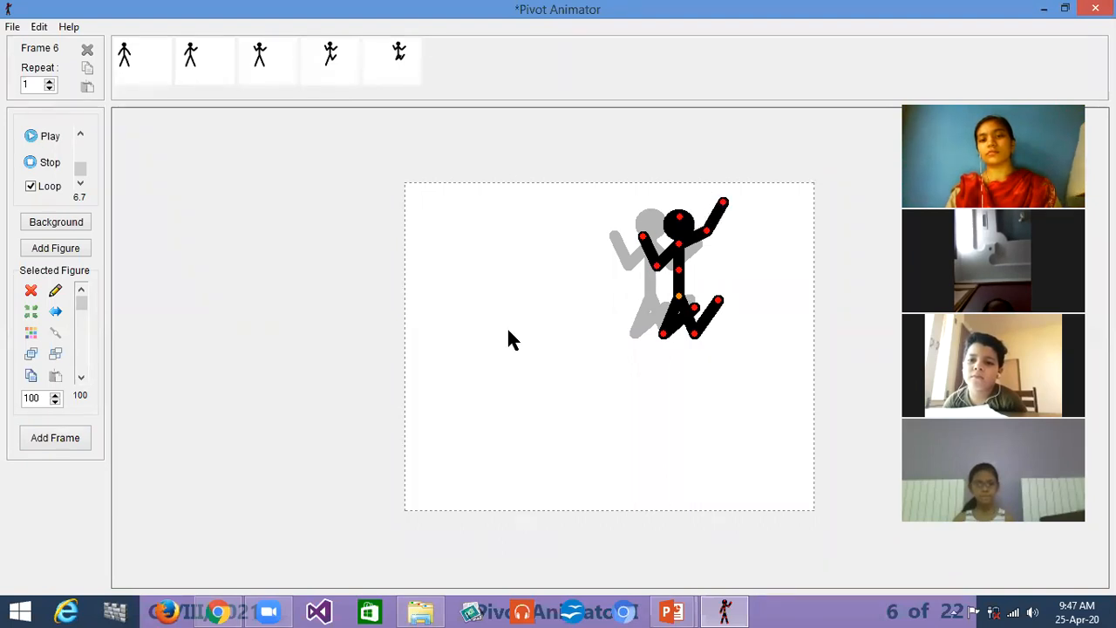
{"action": "left_click", "coordinate": [38, 435]}
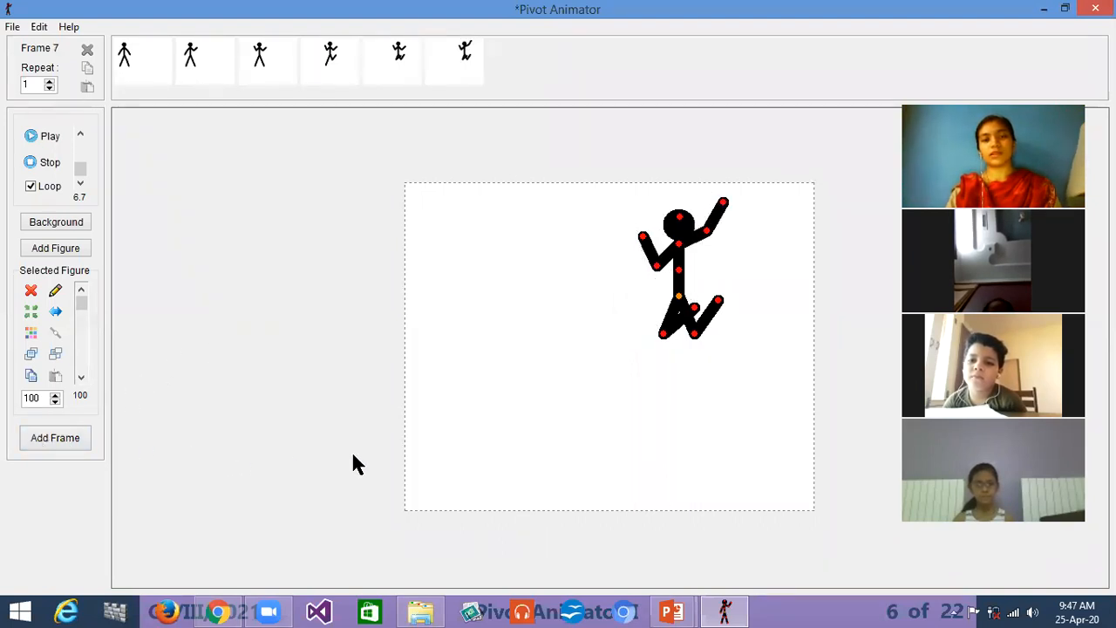
{"action": "left_click_drag", "start_coordinate": [680, 304], "coordinate": [728, 301]}
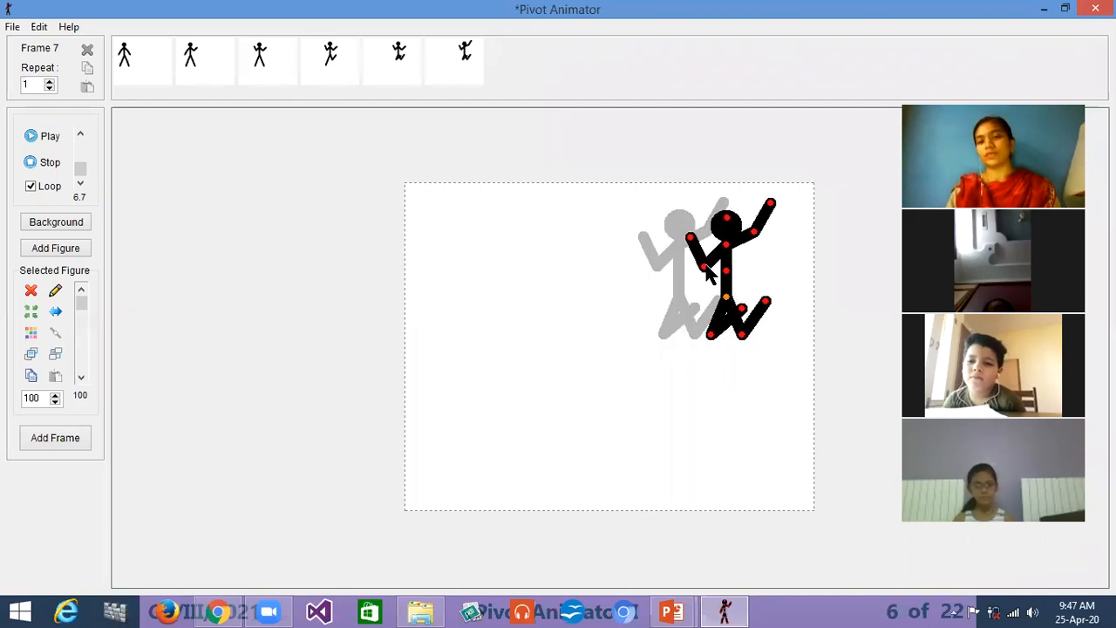
{"action": "left_click_drag", "start_coordinate": [702, 263], "coordinate": [683, 206]}
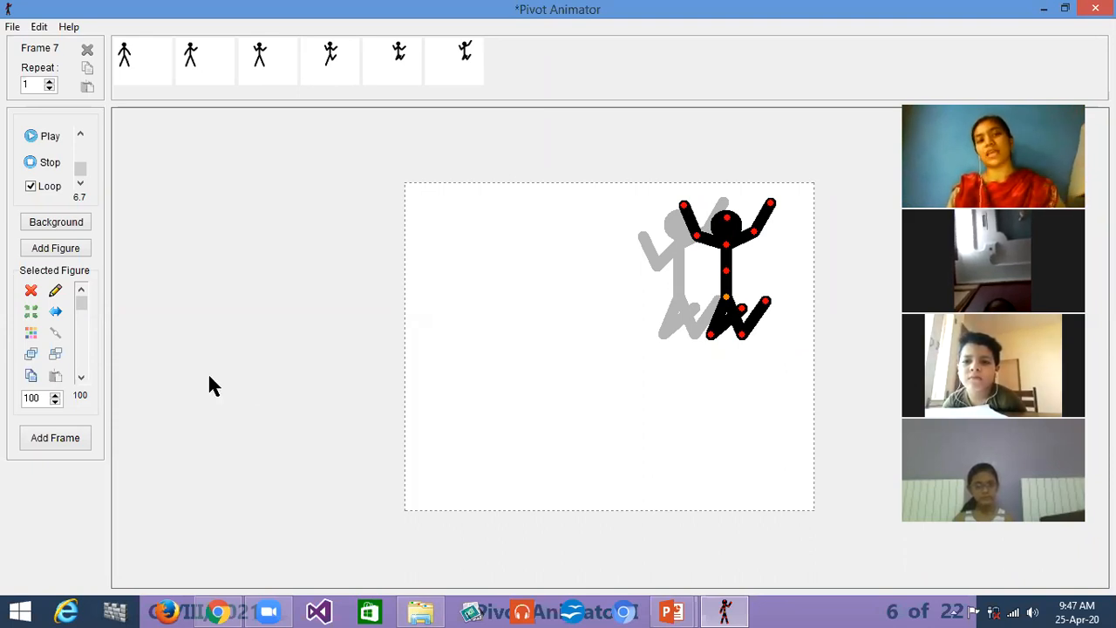
{"action": "left_click", "coordinate": [74, 442]}
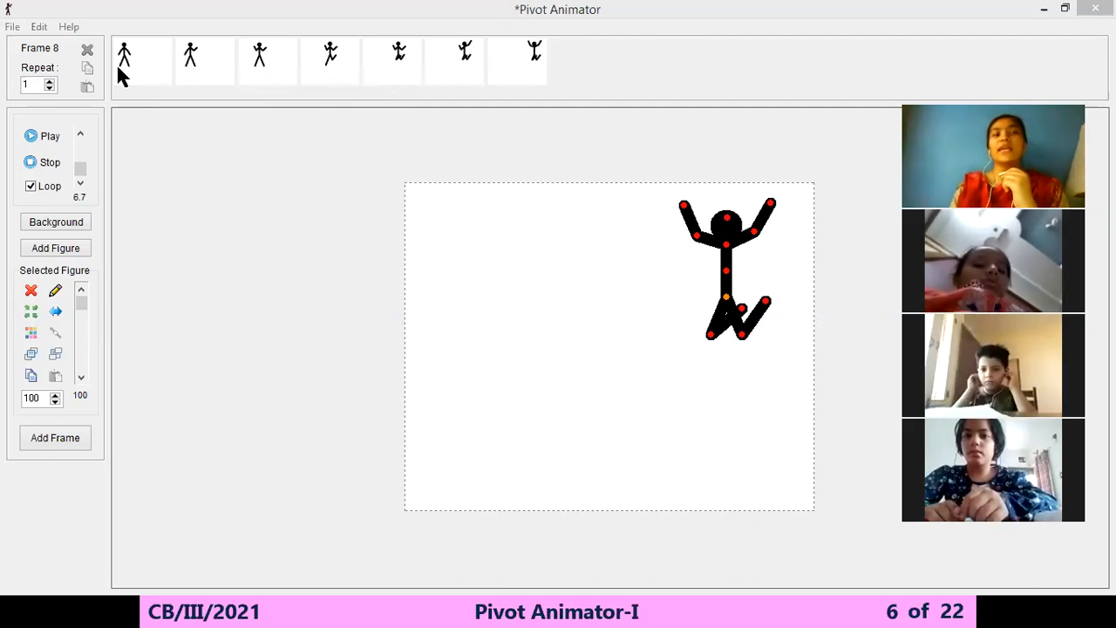
Step: Turn off looping and play the animation several times to see it run through once per playback
{"action": "left_click", "coordinate": [46, 190]}
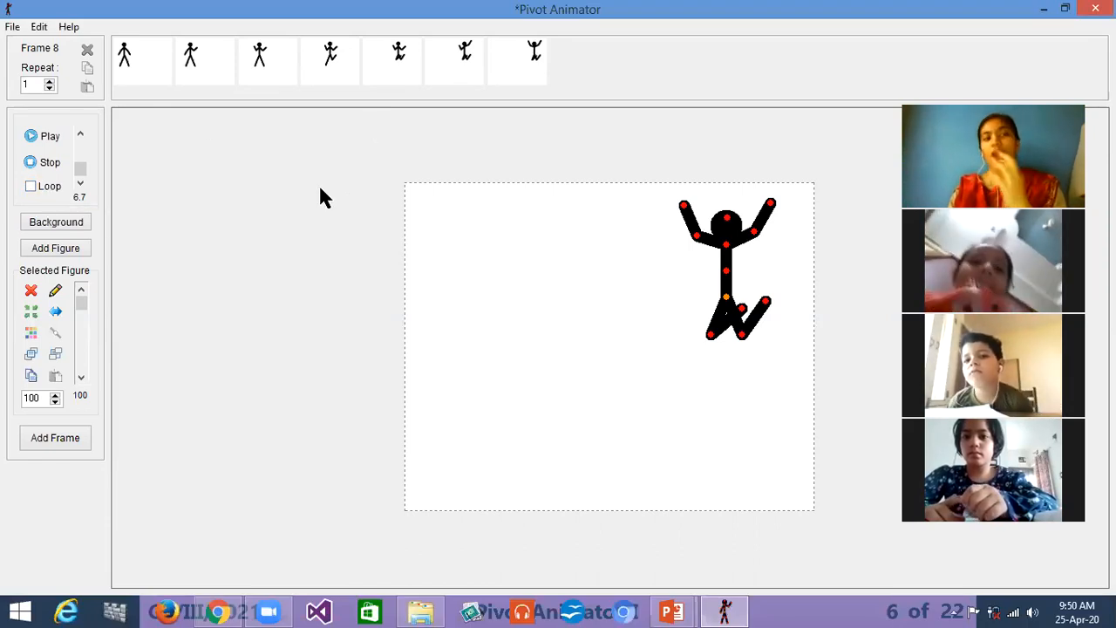
{"action": "left_click", "coordinate": [23, 142]}
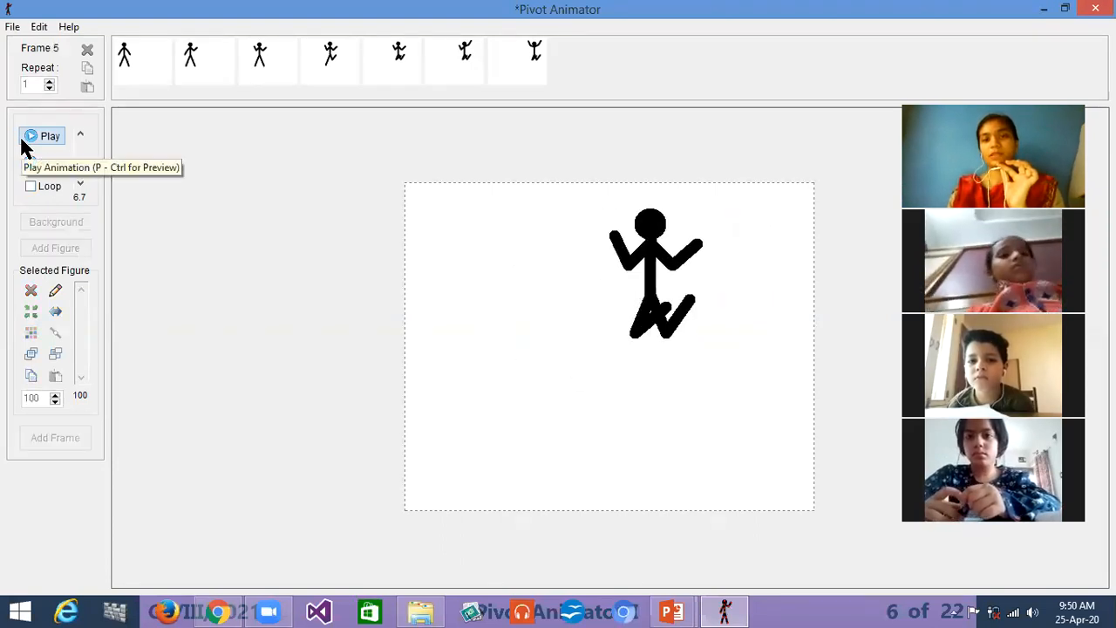
{"action": "left_click", "coordinate": [23, 141]}
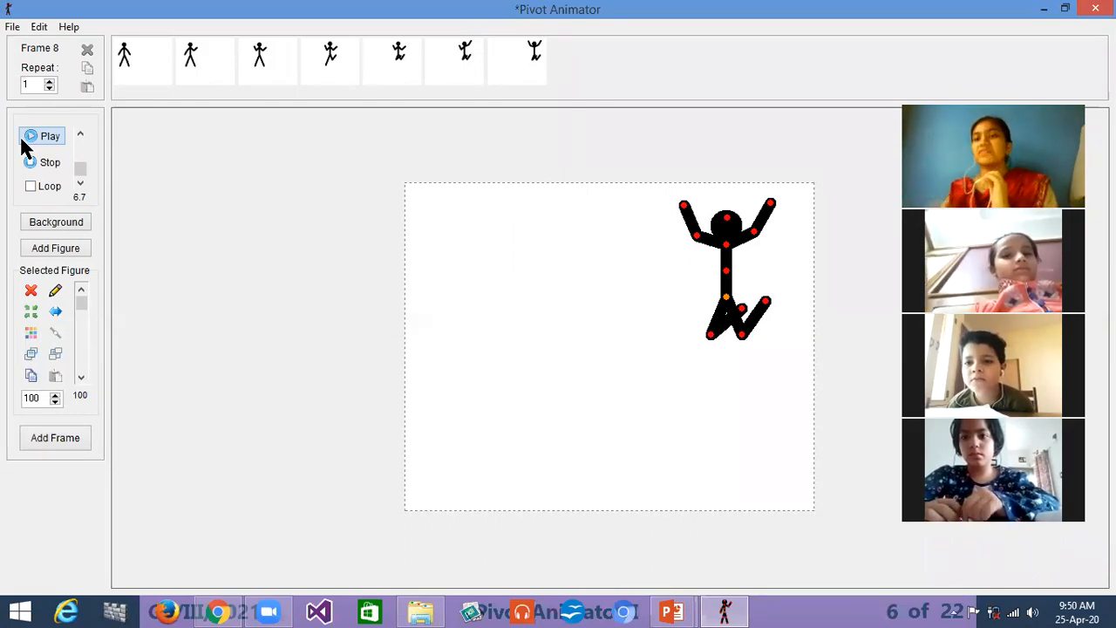
{"action": "left_click", "coordinate": [24, 142]}
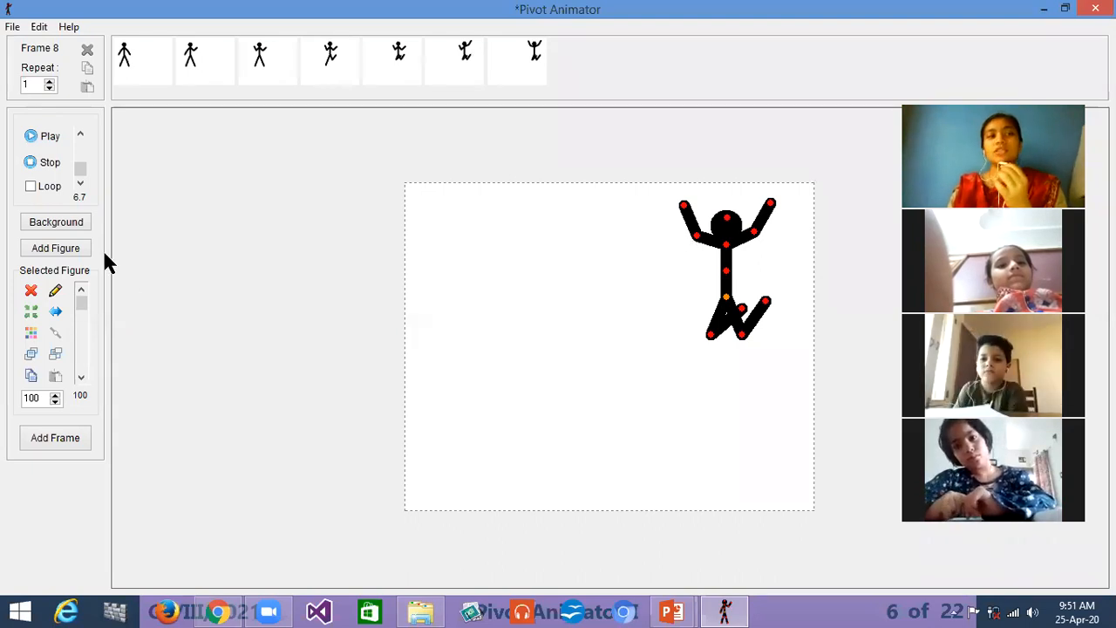
{"action": "left_click", "coordinate": [40, 144]}
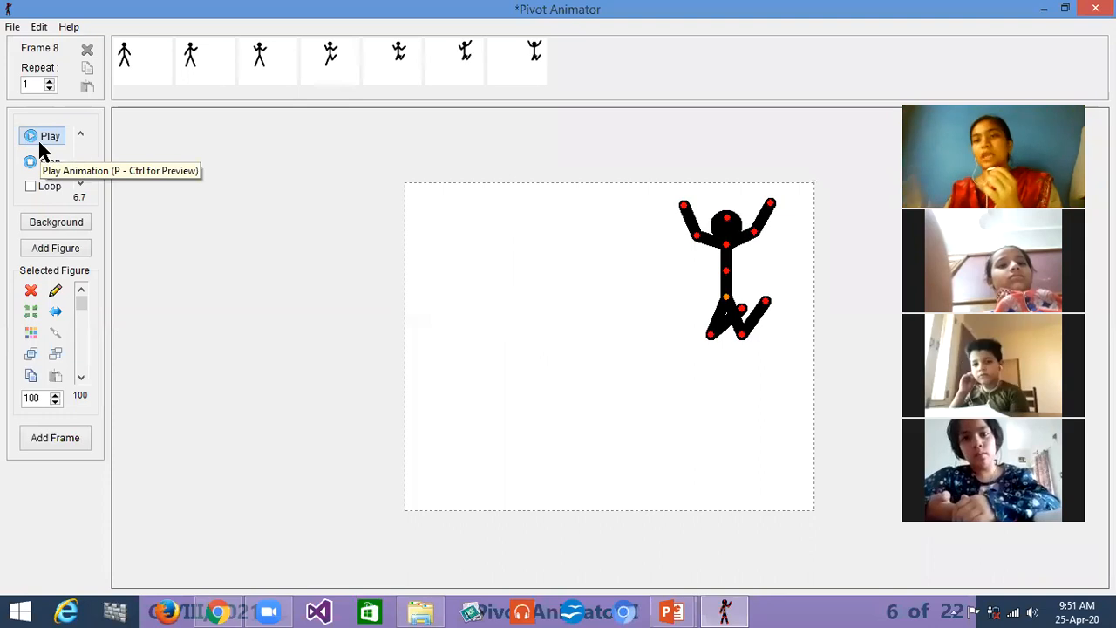
Step: Turn on looping, play and stop the animation twice, and play it again with looping turned off
{"action": "left_click", "coordinate": [31, 187]}
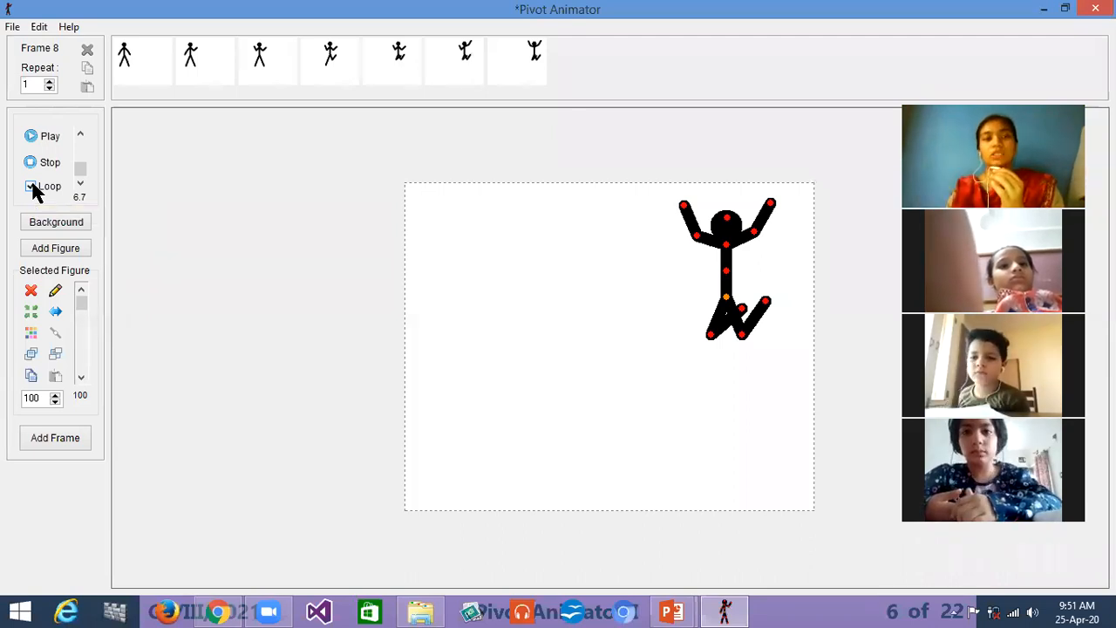
{"action": "left_click", "coordinate": [33, 138]}
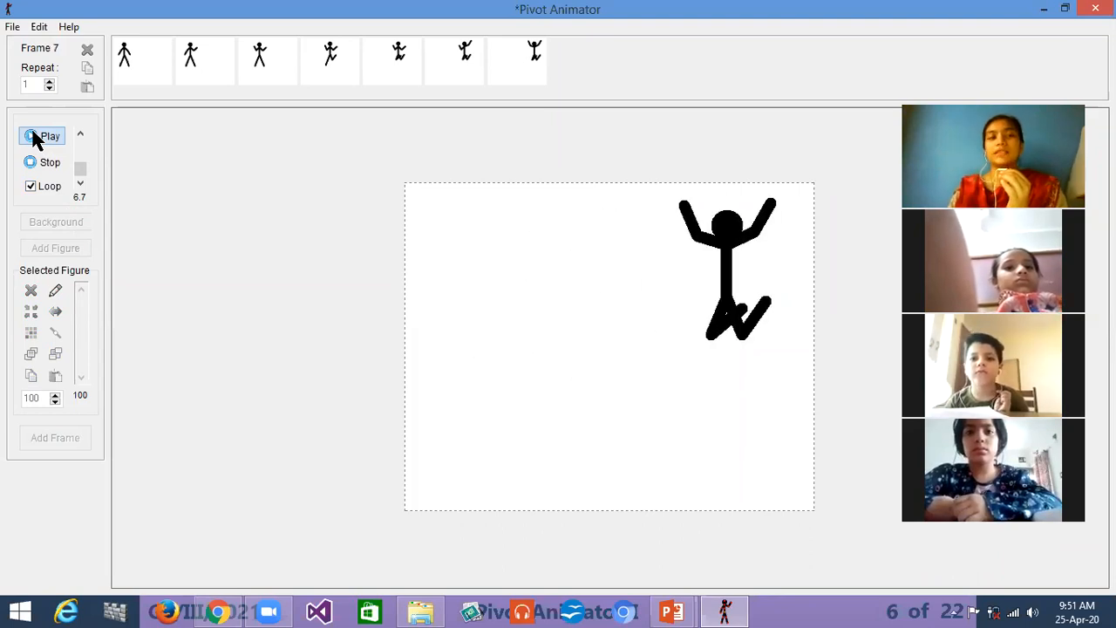
{"action": "left_click", "coordinate": [52, 167]}
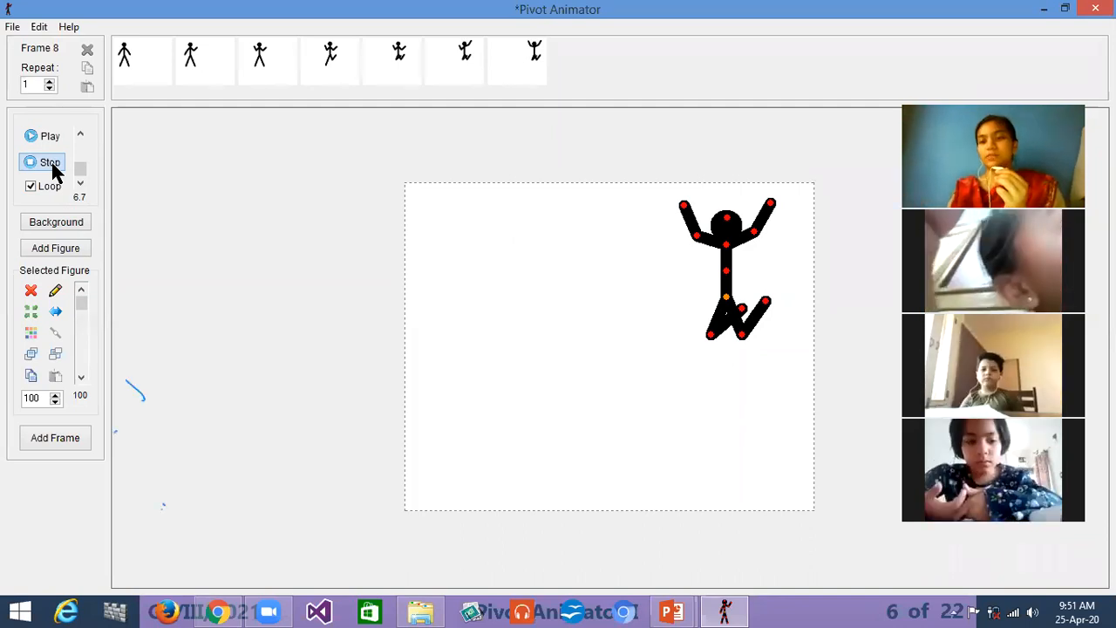
{"action": "left_click", "coordinate": [45, 141]}
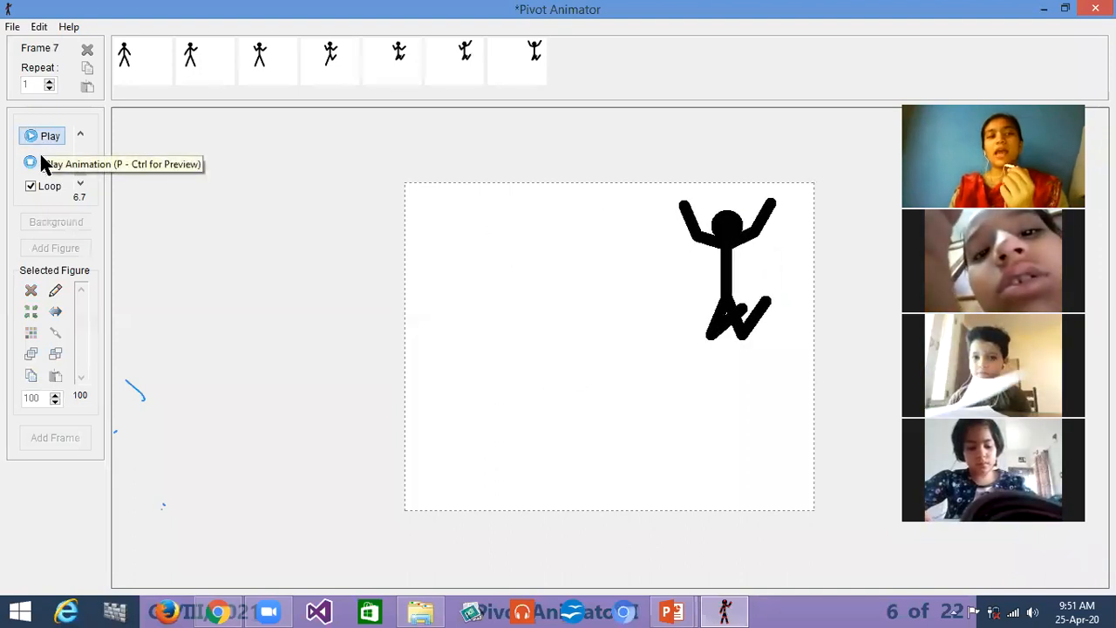
{"action": "left_click", "coordinate": [39, 163]}
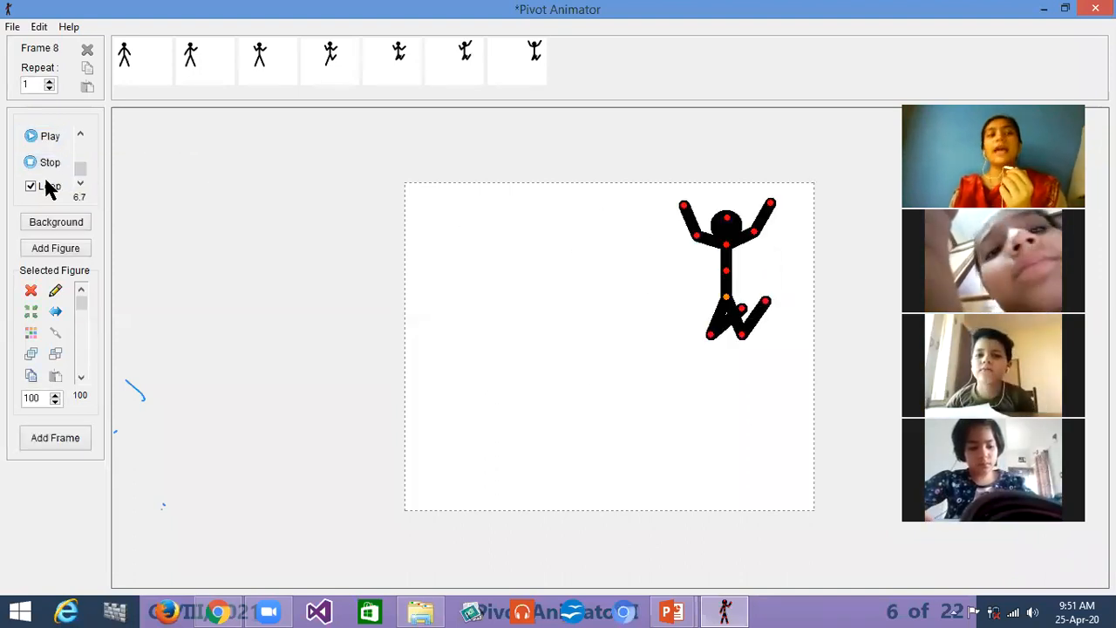
{"action": "left_click", "coordinate": [50, 136]}
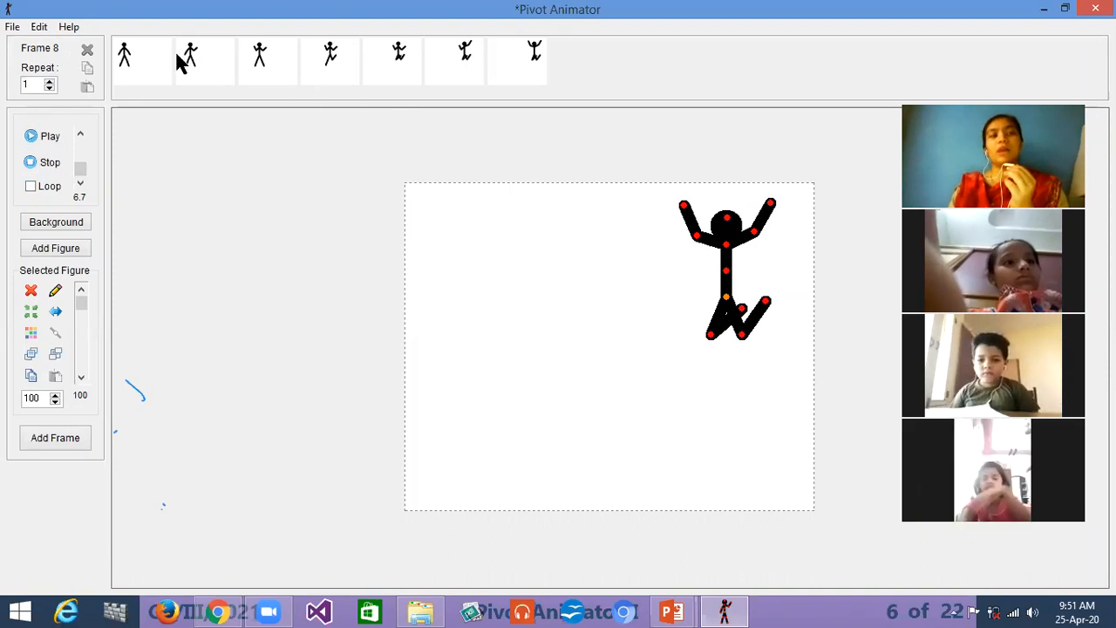
Step: Set the repeat count of frame 2 to 2 and move its figure slightly down
{"action": "left_click", "coordinate": [130, 55]}
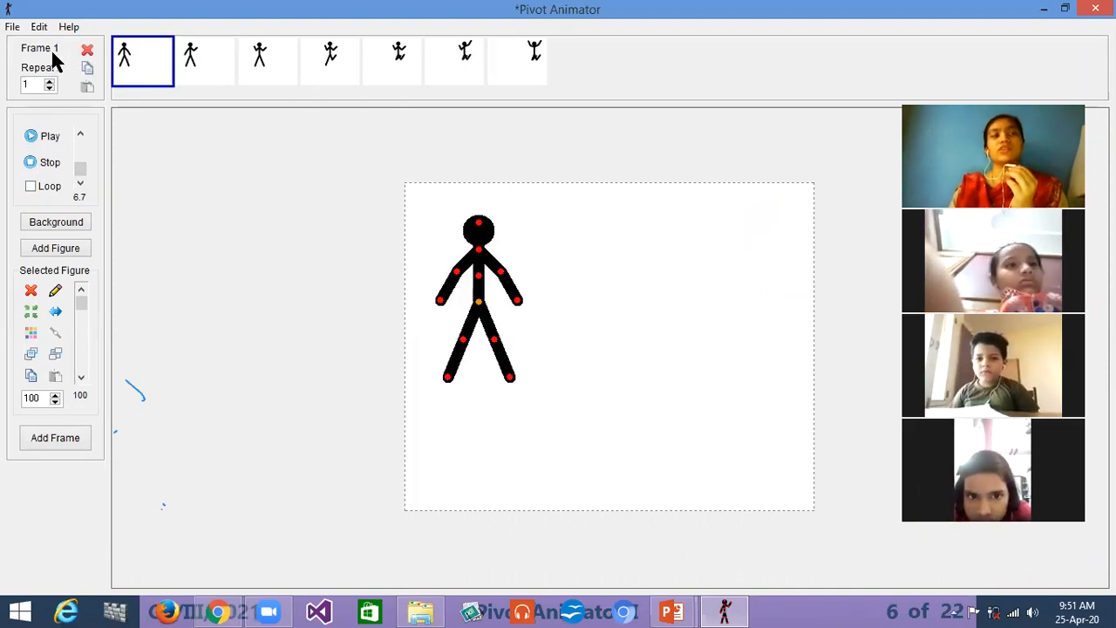
{"action": "left_click", "coordinate": [192, 61]}
{"action": "left_click", "coordinate": [50, 81]}
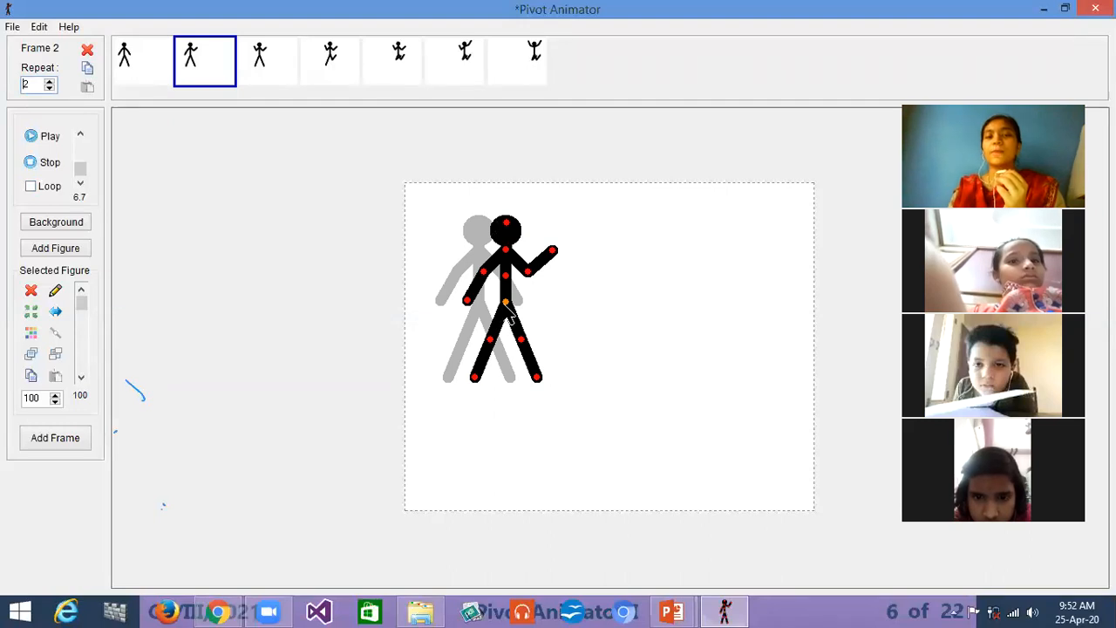
{"action": "left_click_drag", "start_coordinate": [507, 305], "coordinate": [509, 315]}
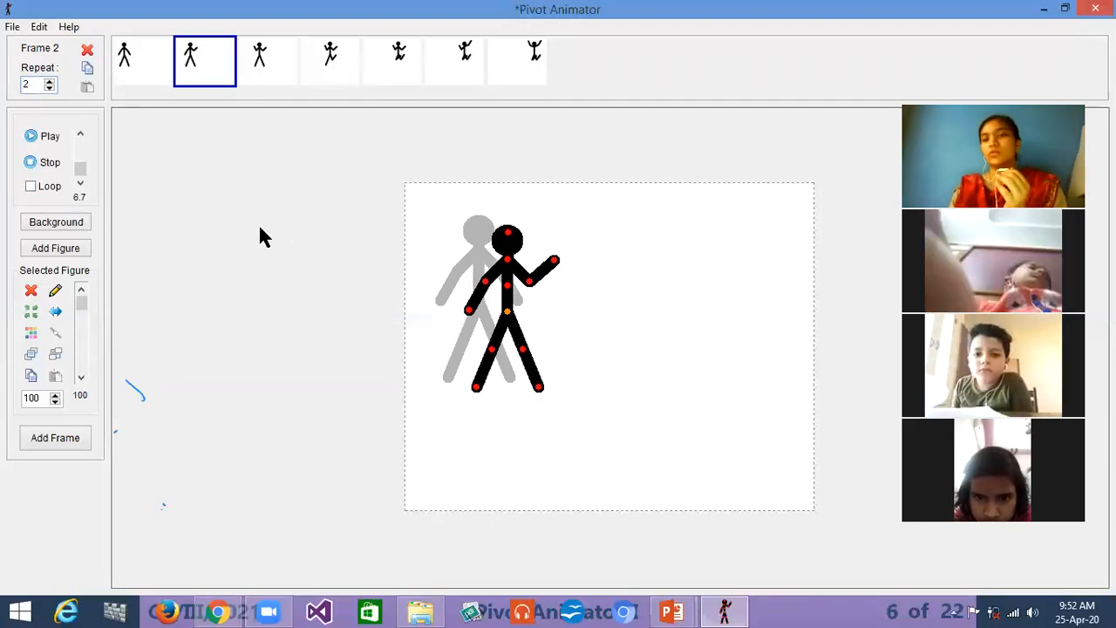
Step: Open frames 3, 4 and 5 in turn to review the figure's pose in each
{"action": "left_click", "coordinate": [281, 61]}
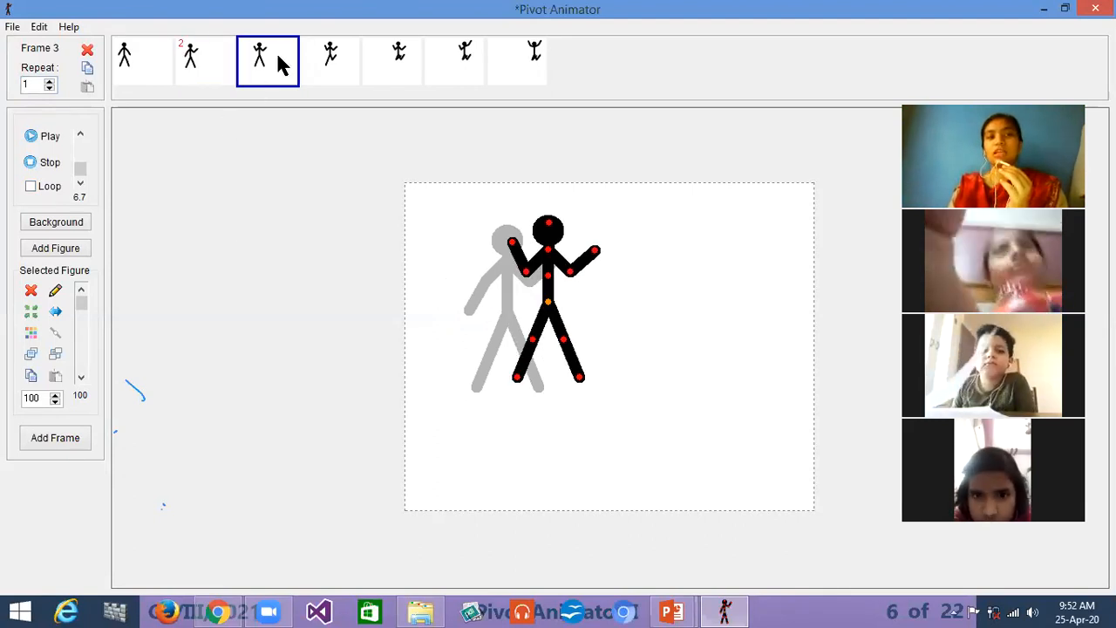
{"action": "left_click", "coordinate": [330, 63]}
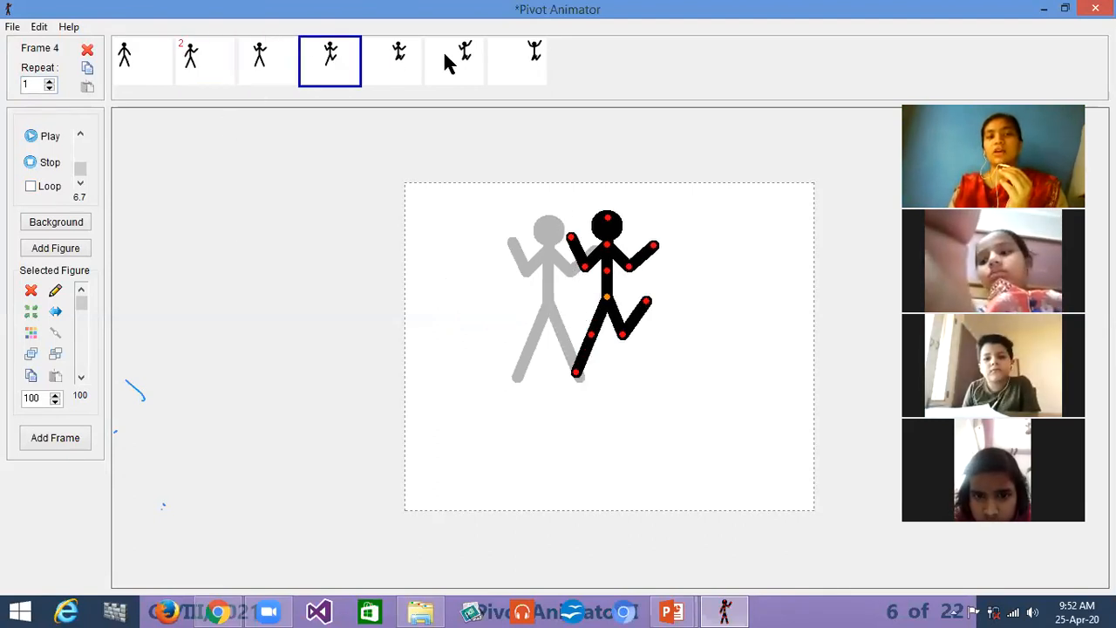
{"action": "left_click", "coordinate": [381, 70]}
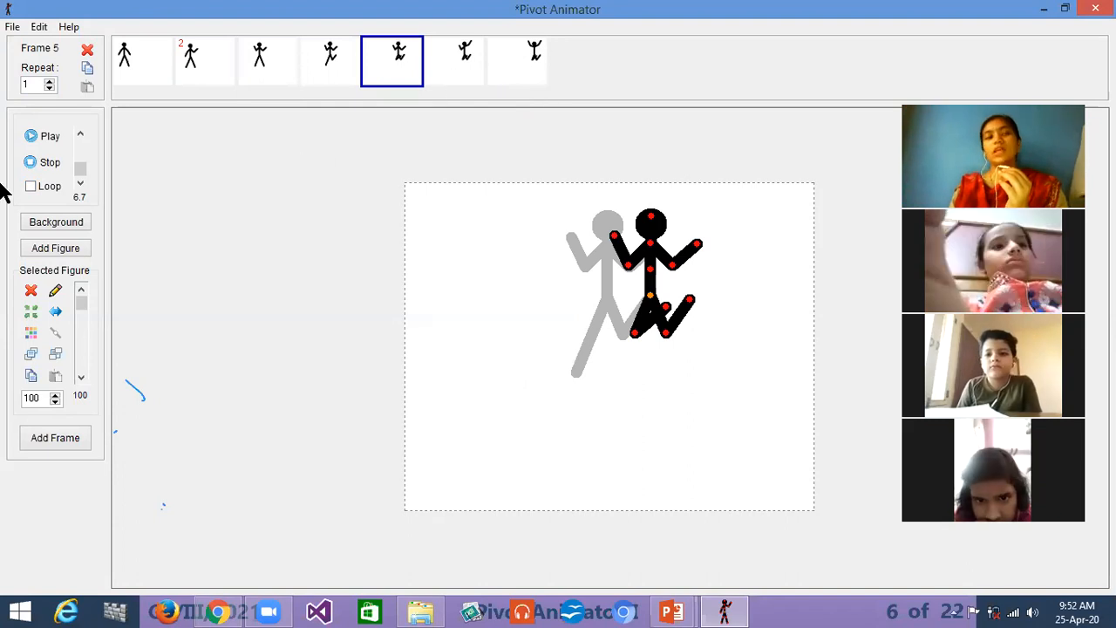
Step: Play the animation, open frame 1, and play the animation again without looping
{"action": "left_click", "coordinate": [39, 142]}
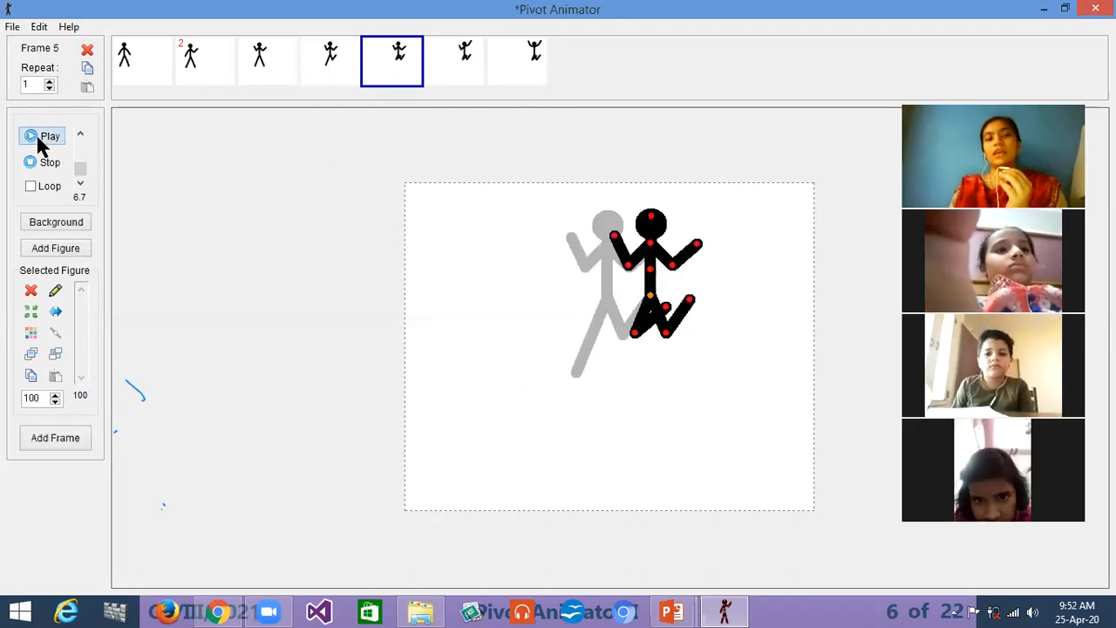
{"action": "left_click", "coordinate": [143, 69]}
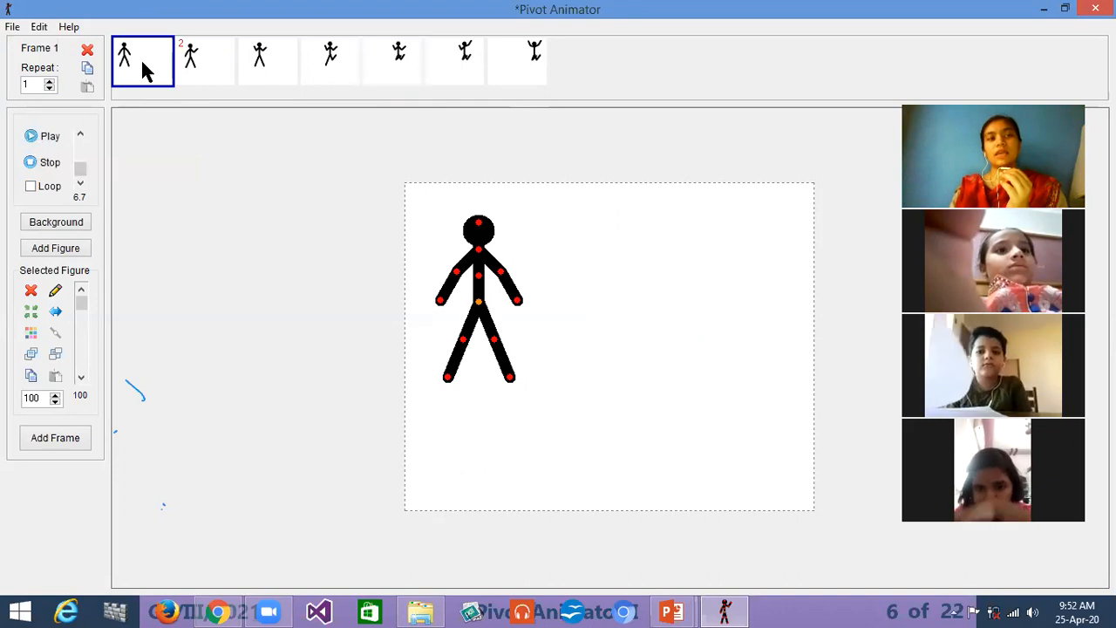
{"action": "left_click", "coordinate": [44, 140]}
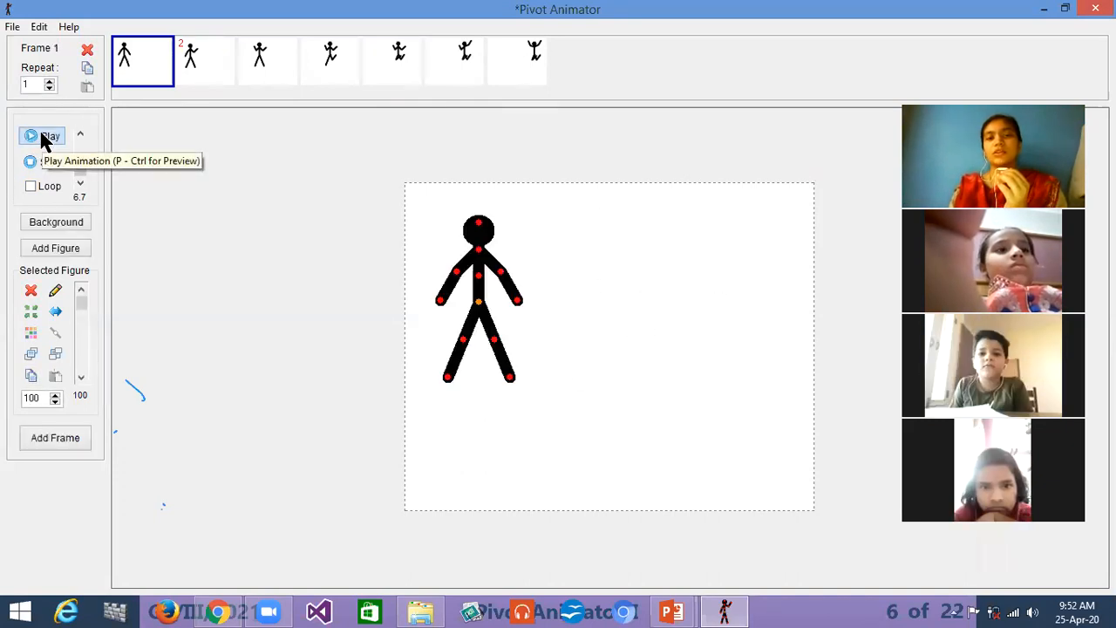
{"action": "left_click", "coordinate": [44, 140]}
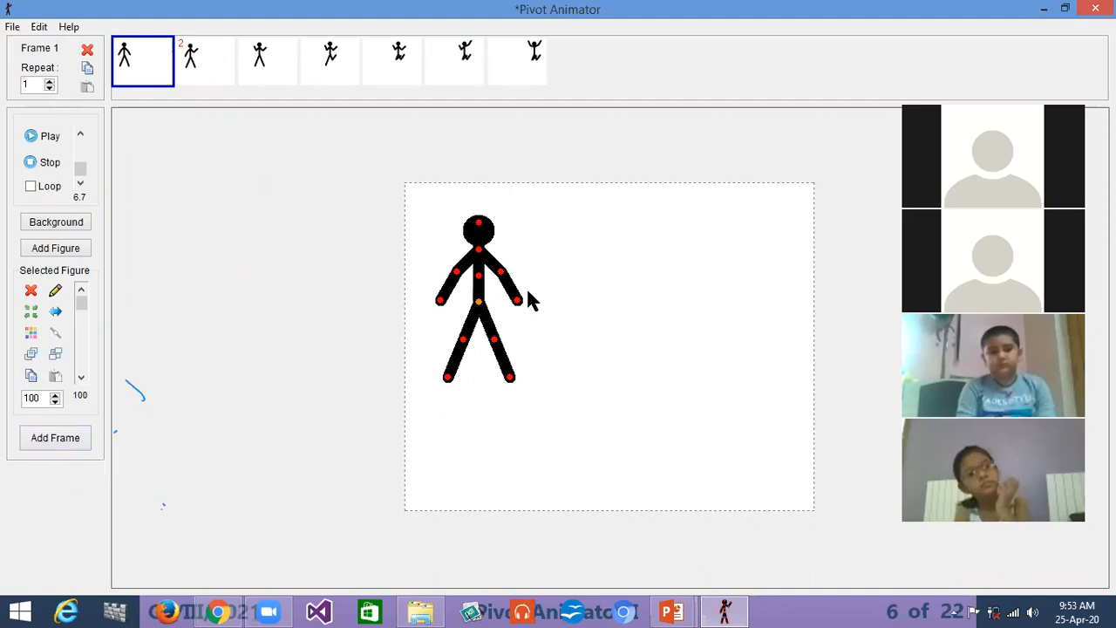
Step: Raise the figure's right-hand forearm in frame 1 to nearly horizontal and return to the new frame after frame 7
{"action": "left_click_drag", "start_coordinate": [517, 303], "coordinate": [538, 268]}
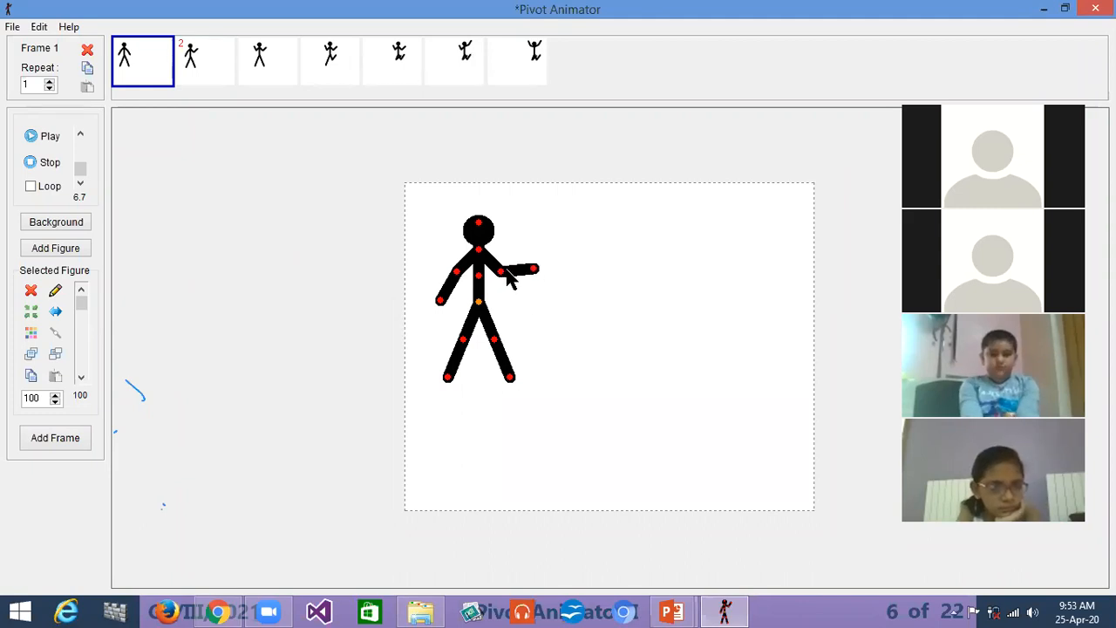
{"action": "left_click", "coordinate": [53, 438]}
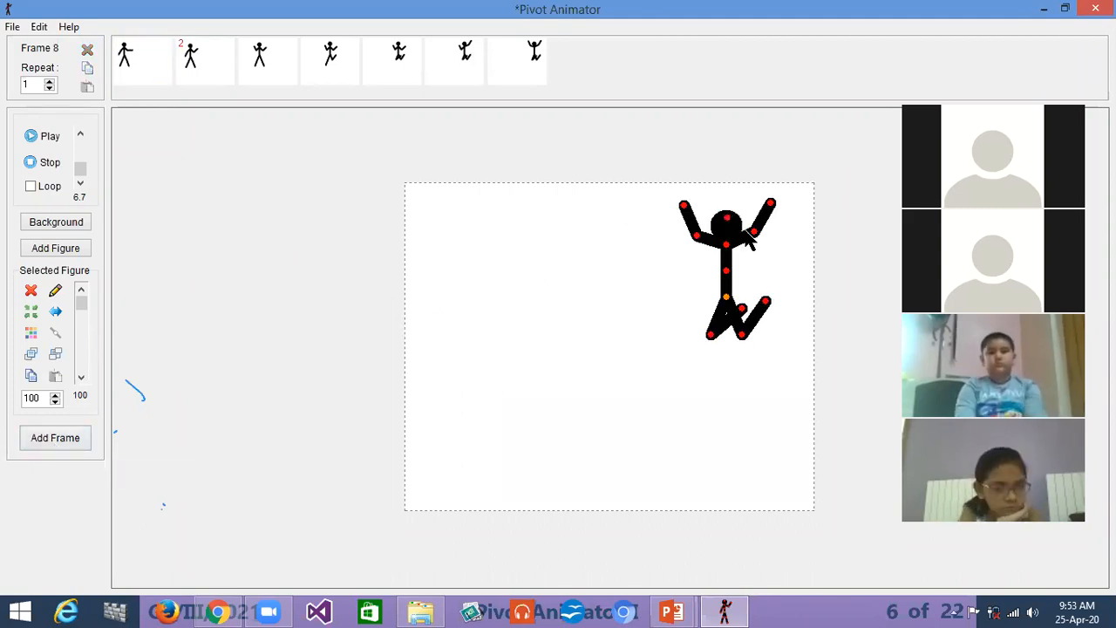
Step: Move the figure down toward the canvas's right edge, add it as frame 8, and lower the figure further for frame 9
{"action": "left_click_drag", "start_coordinate": [725, 297], "coordinate": [768, 337]}
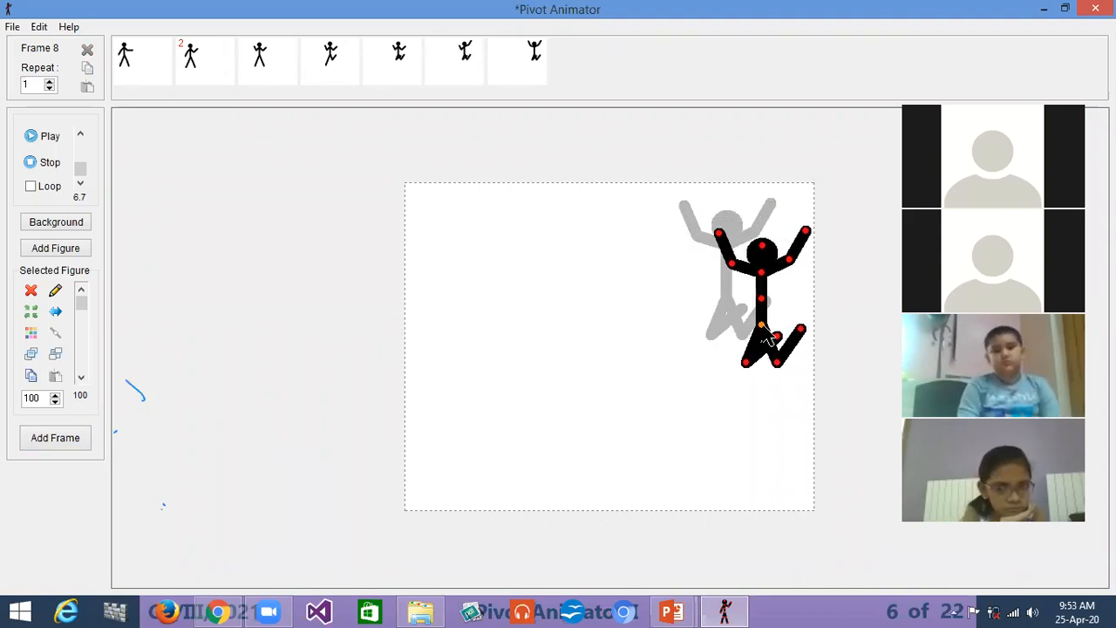
{"action": "left_click", "coordinate": [51, 437]}
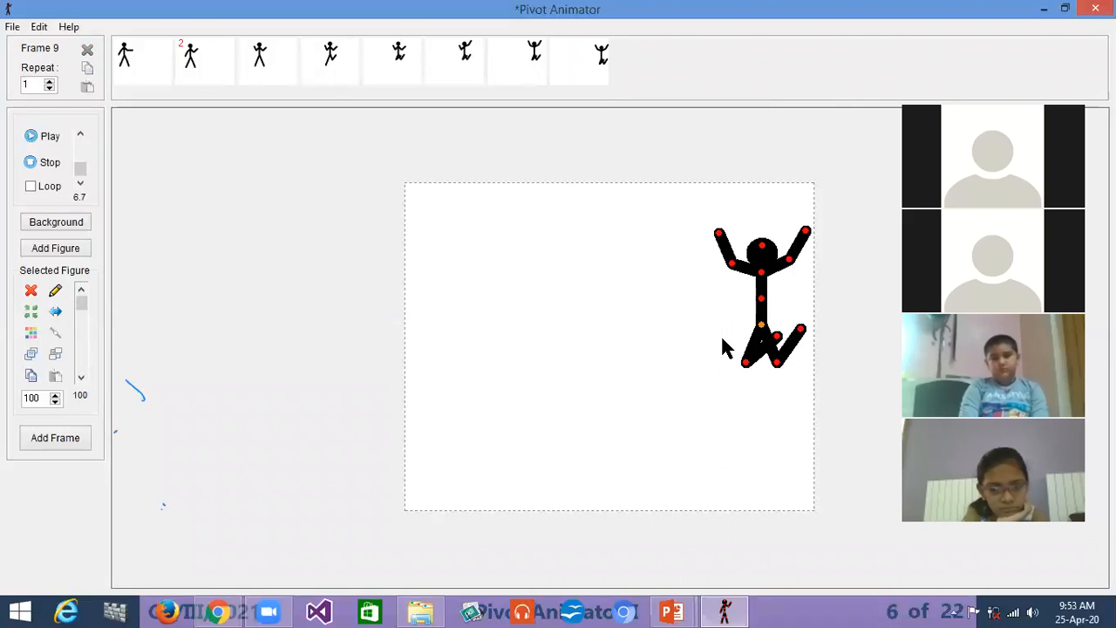
{"action": "left_click_drag", "start_coordinate": [761, 329], "coordinate": [767, 402]}
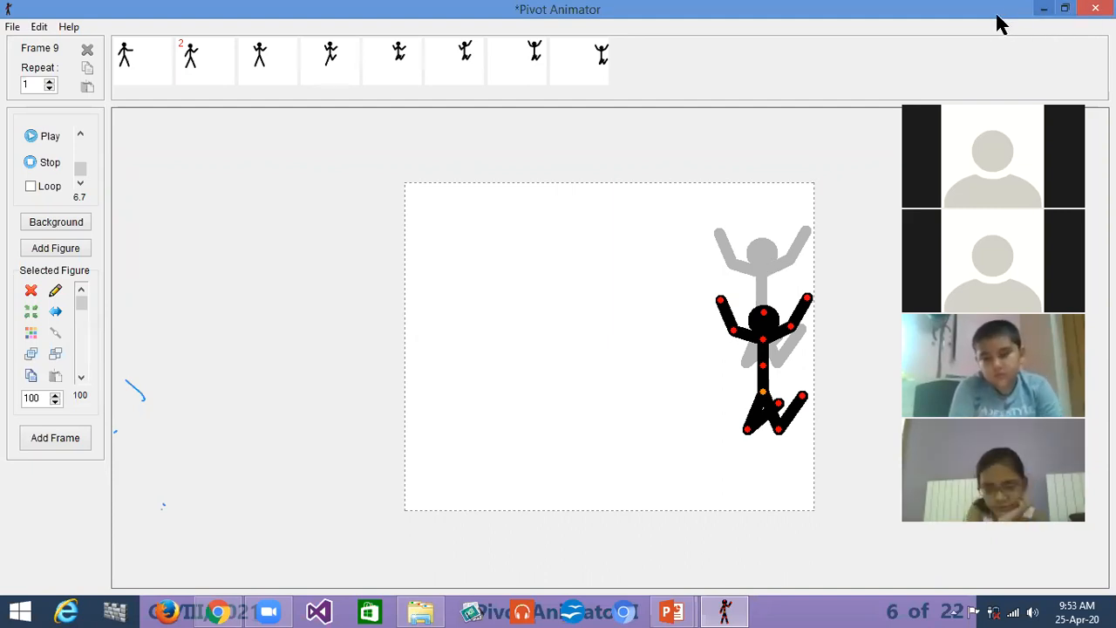
{"action": "left_click", "coordinate": [13, 26]}
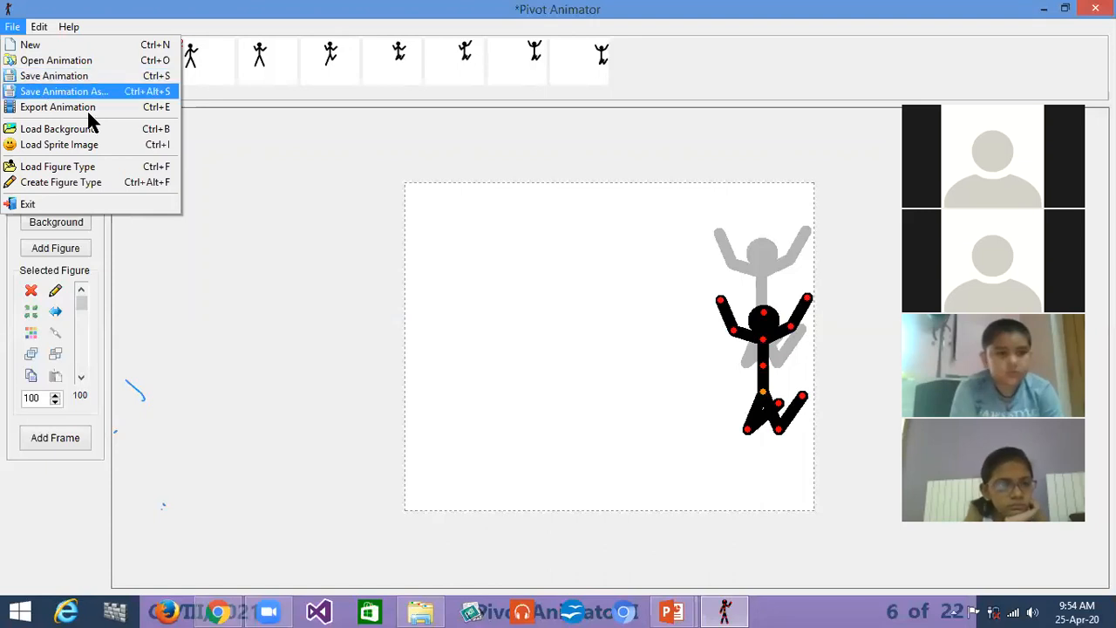
{"action": "left_click", "coordinate": [208, 216]}
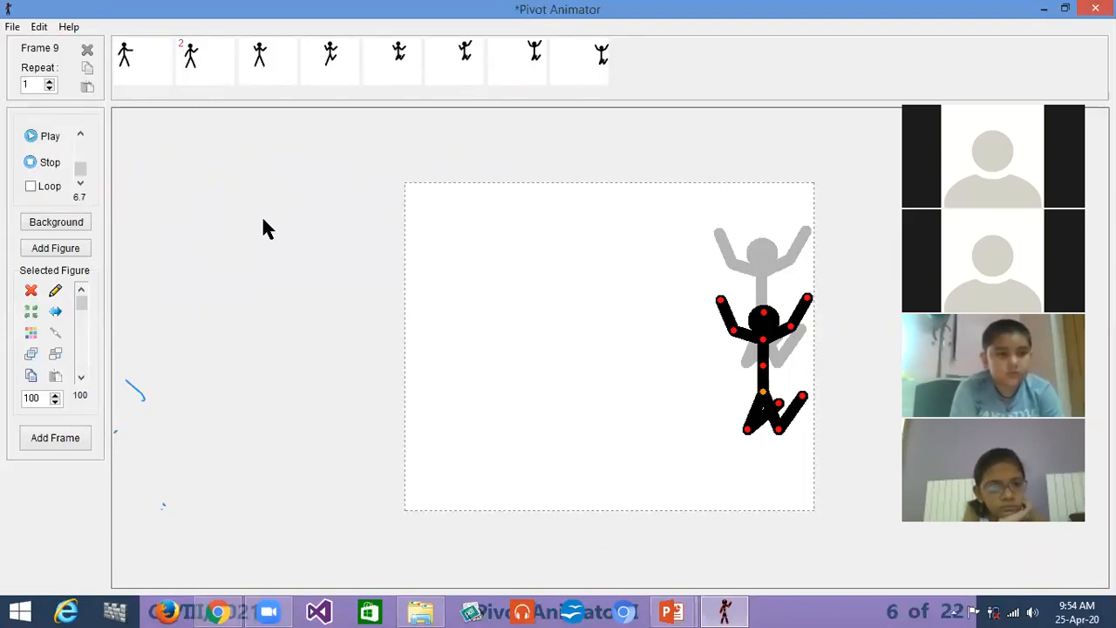
Step: Minimize Pivot Animator, then end the slide show and minimize PowerPoint
{"action": "left_click", "coordinate": [1044, 9]}
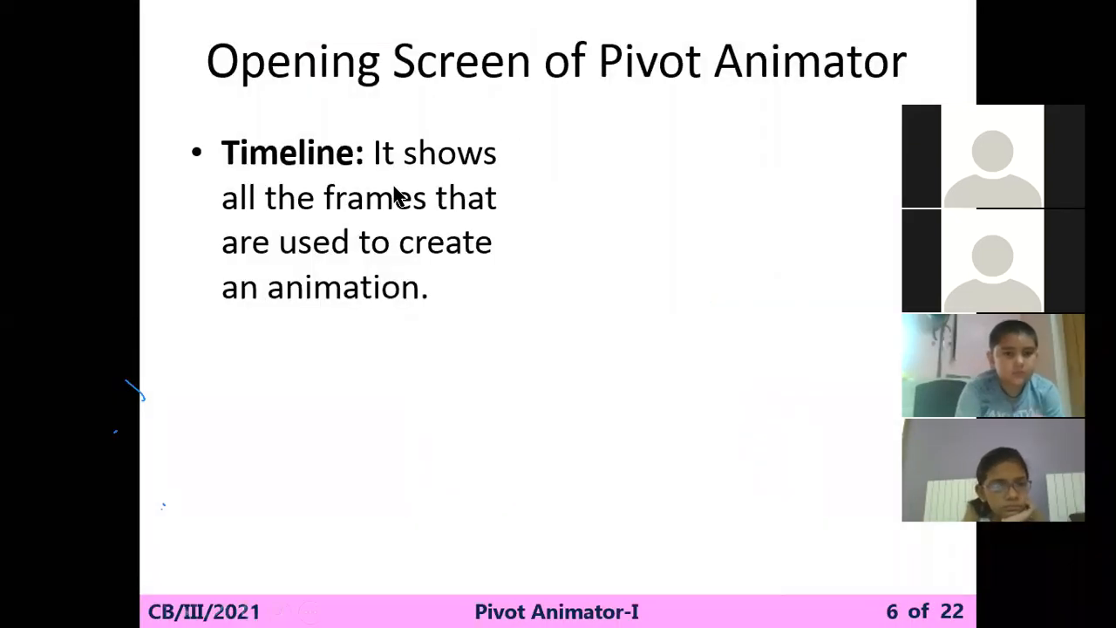
{"action": "key", "text": "Escape"}
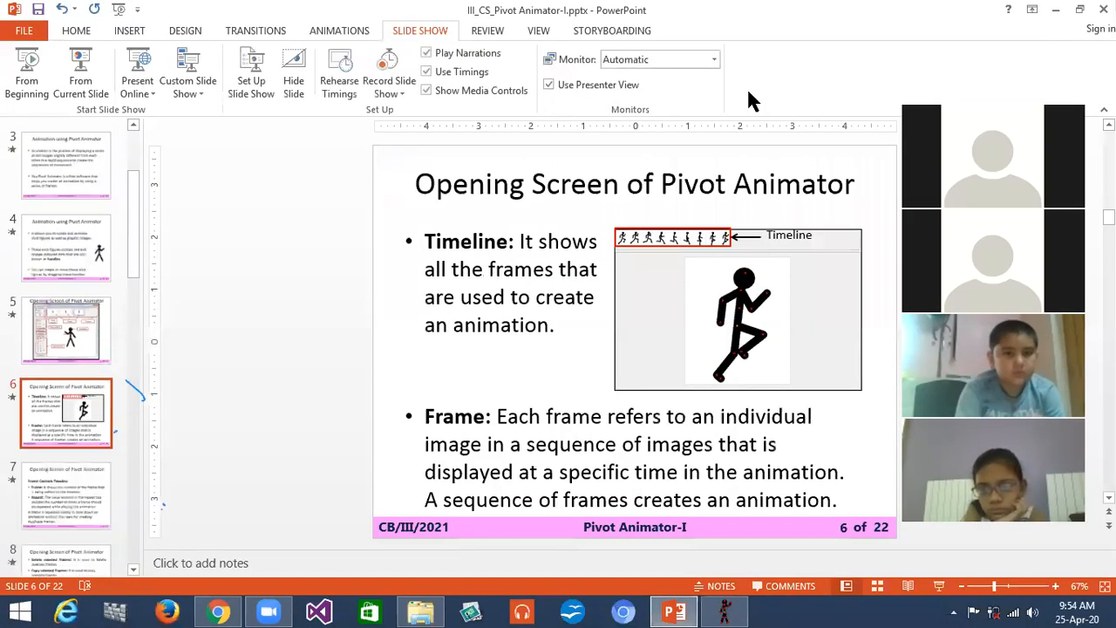
{"action": "left_click", "coordinate": [1057, 11]}
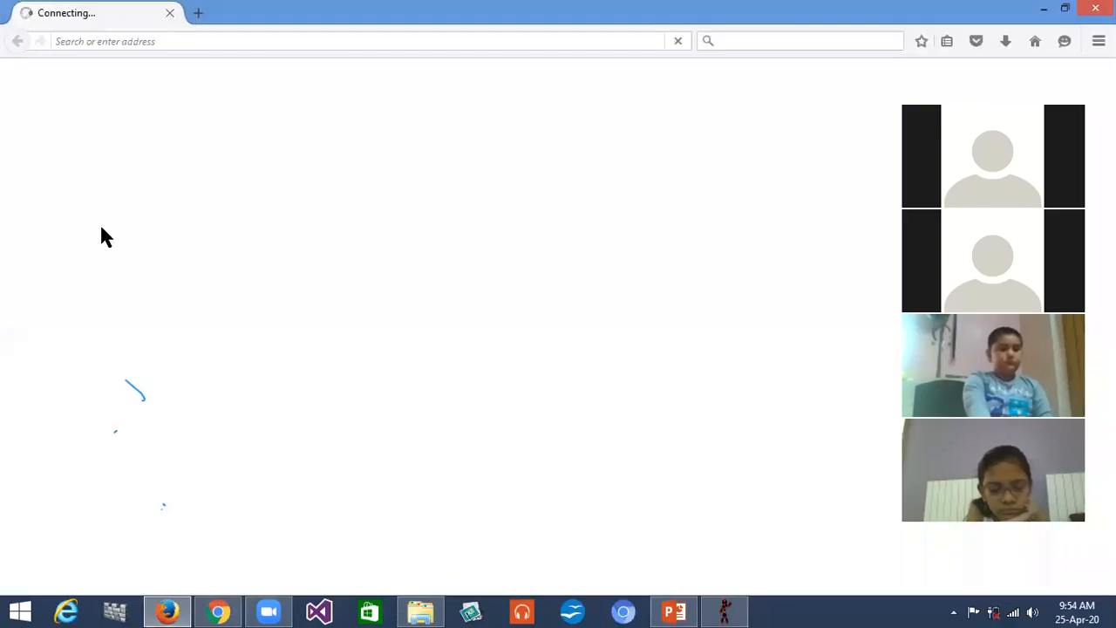
Step: Search the web for "PIVOT ANIMATOR" in Firefox to show the program's website and download page among the results
{"action": "left_click", "coordinate": [133, 44]}
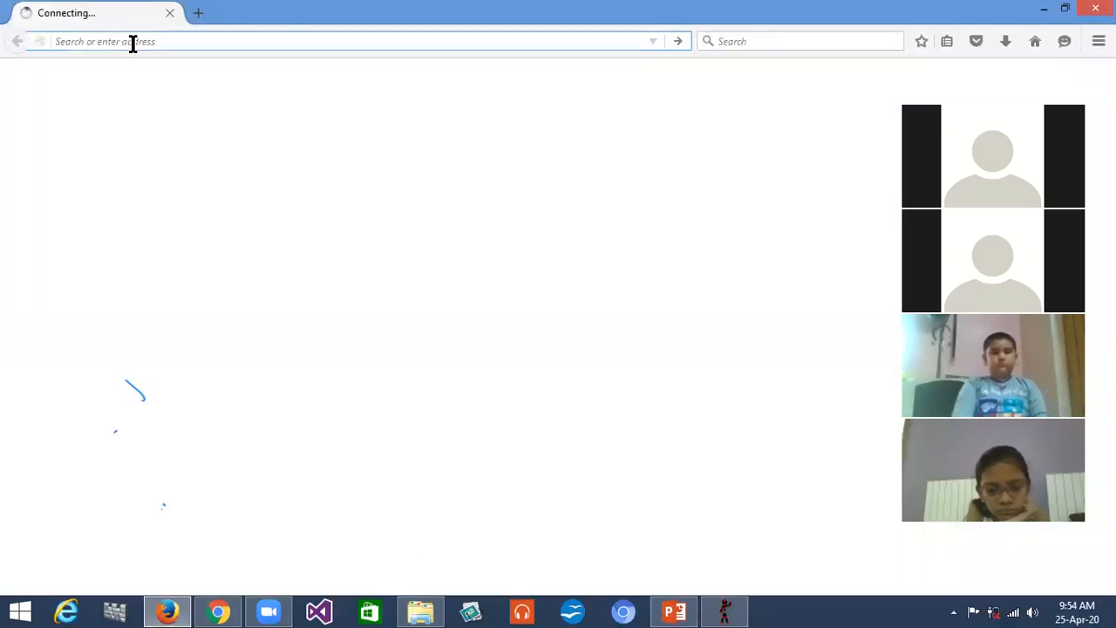
{"action": "type", "text": "PIVO"}
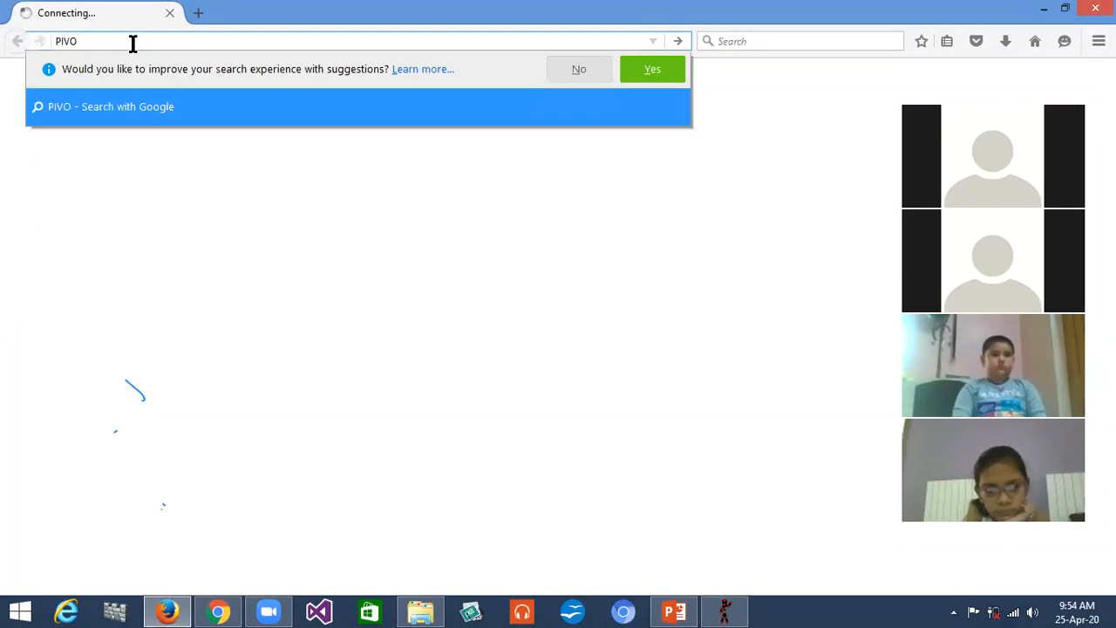
{"action": "type", "text": "T"}
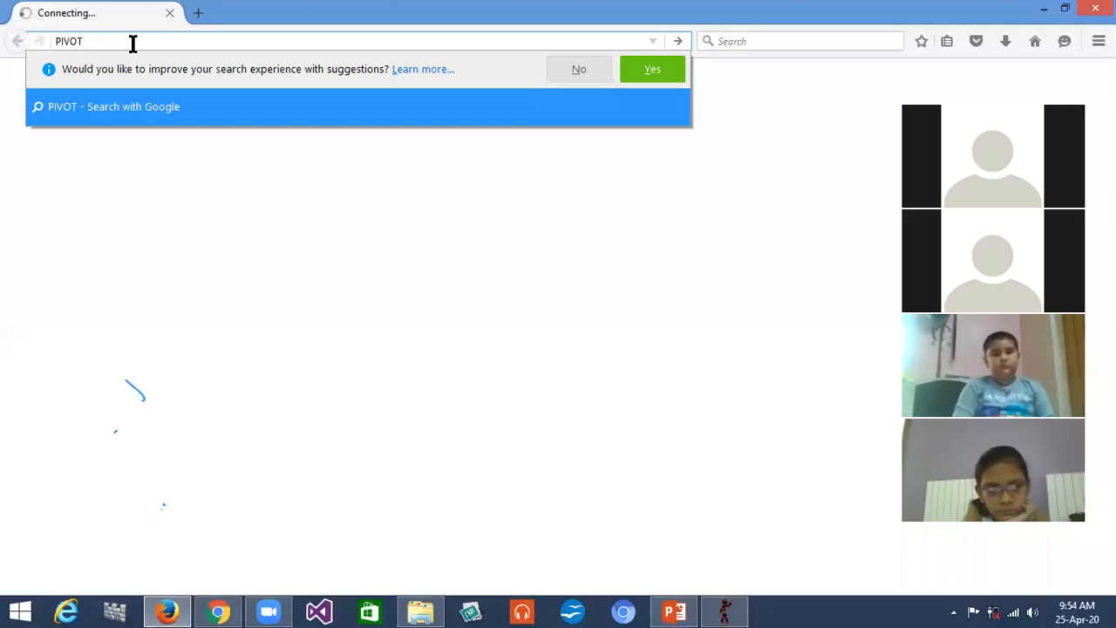
{"action": "type", "text": " ANIMATOR"}
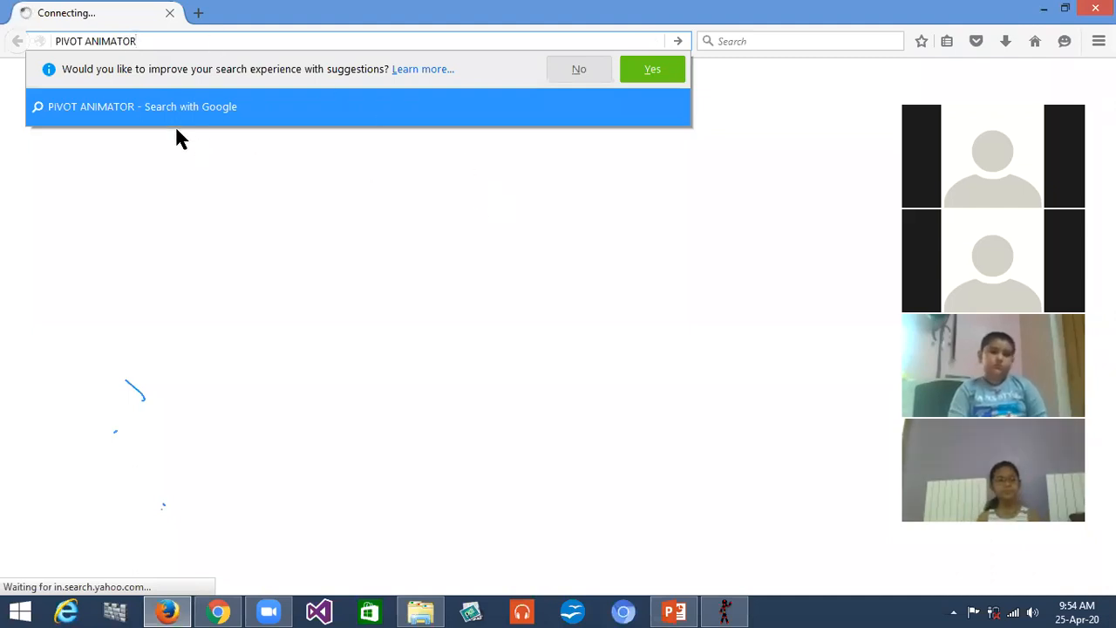
{"action": "key", "text": "Return"}
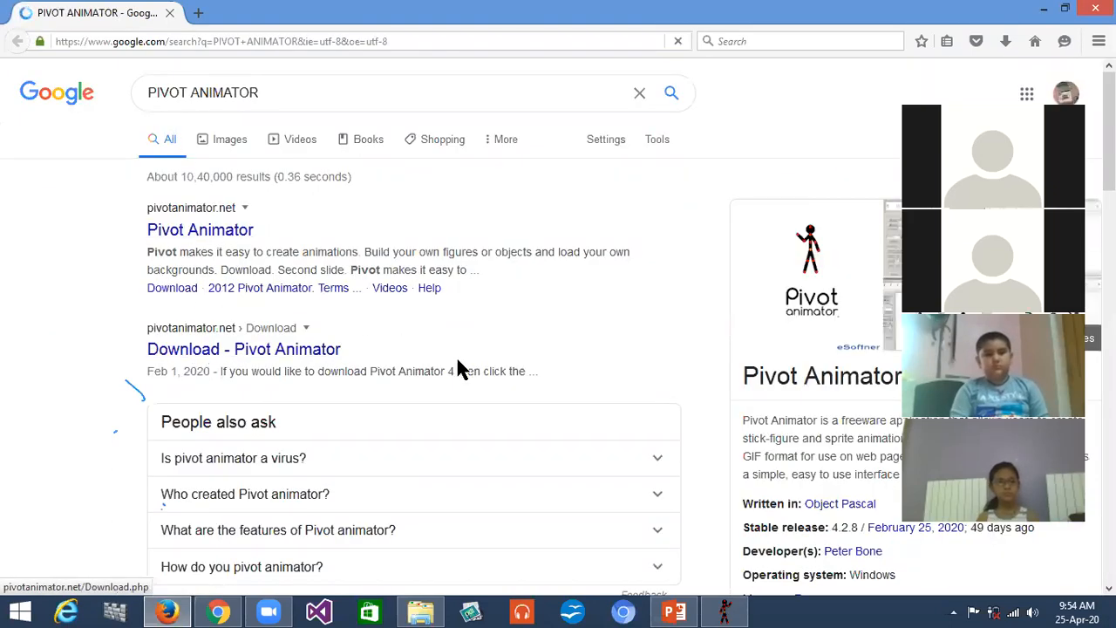
{"action": "left_click", "coordinate": [733, 312]}
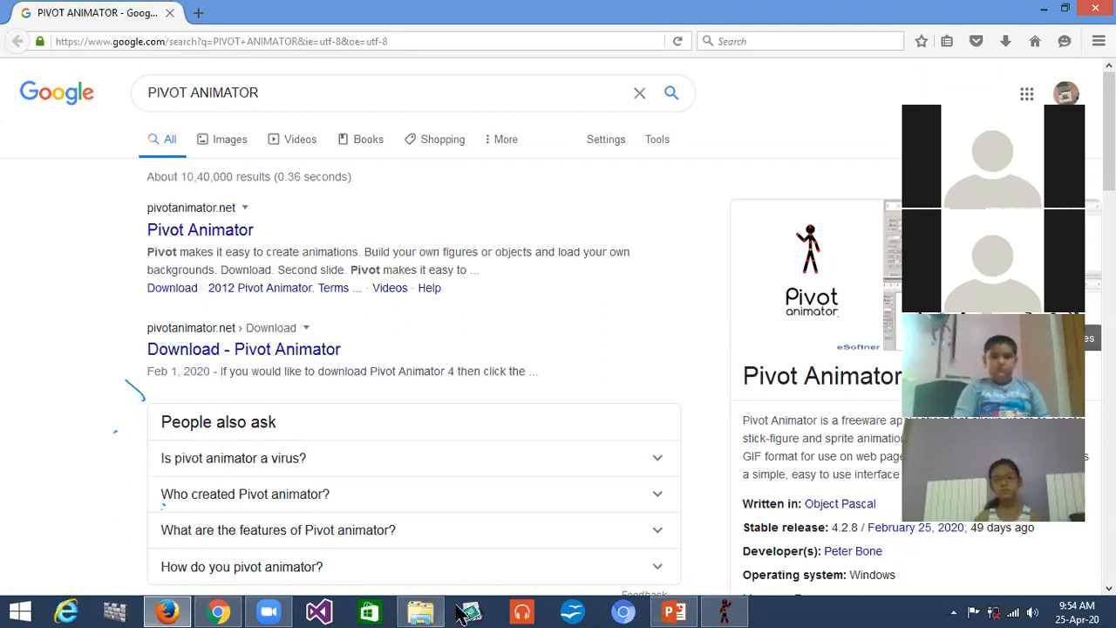
Step: Switch back to PowerPoint and resume the slide show from slide 6
{"action": "left_click", "coordinate": [674, 613]}
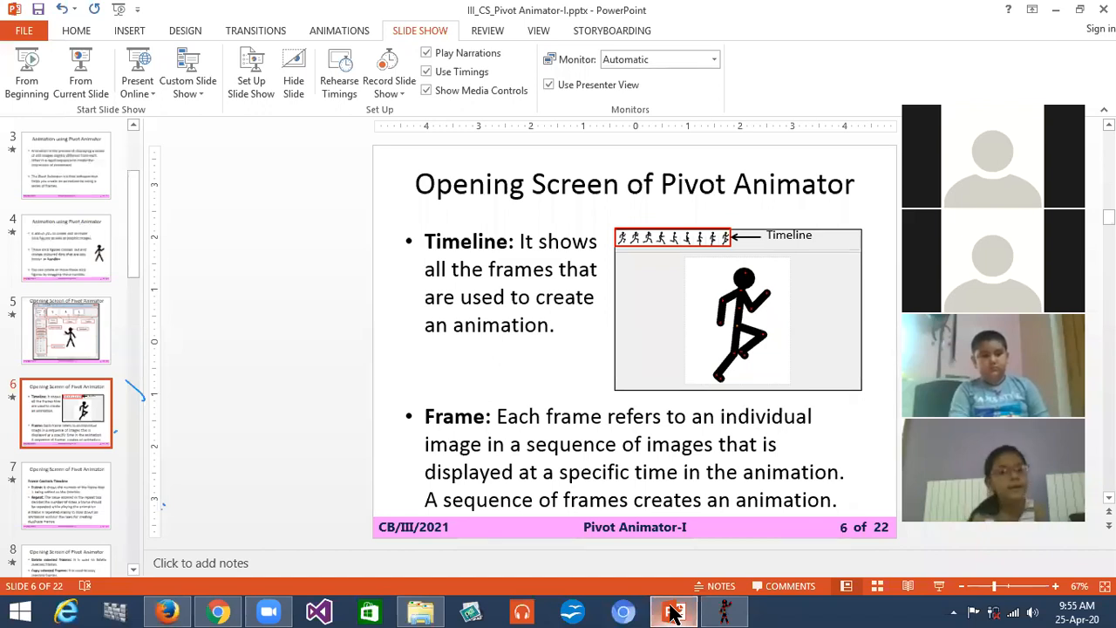
{"action": "left_click", "coordinate": [80, 84]}
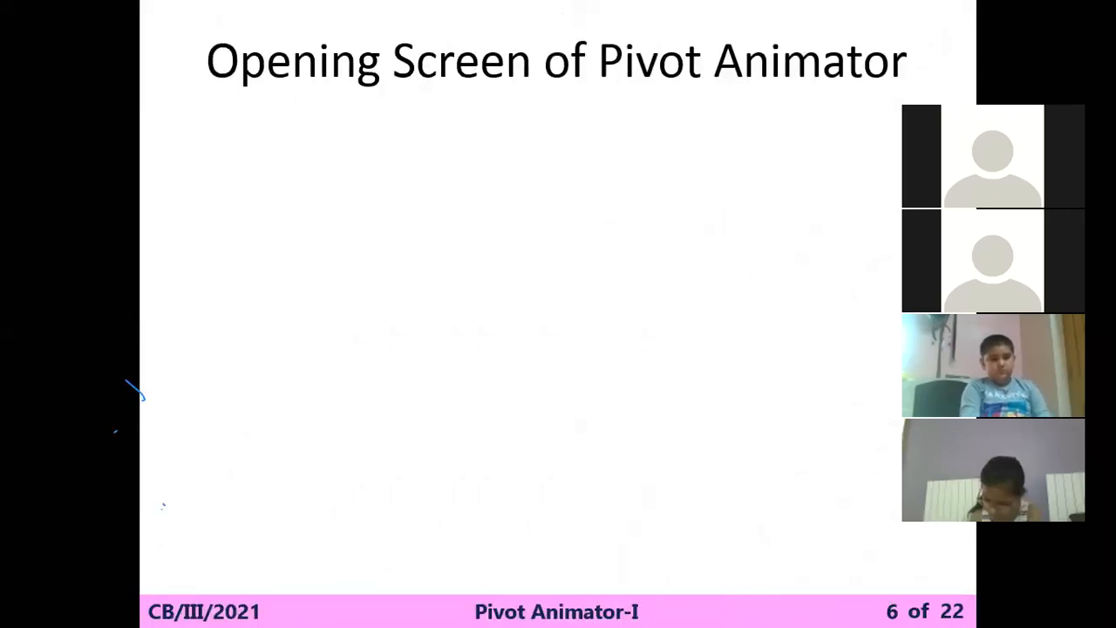